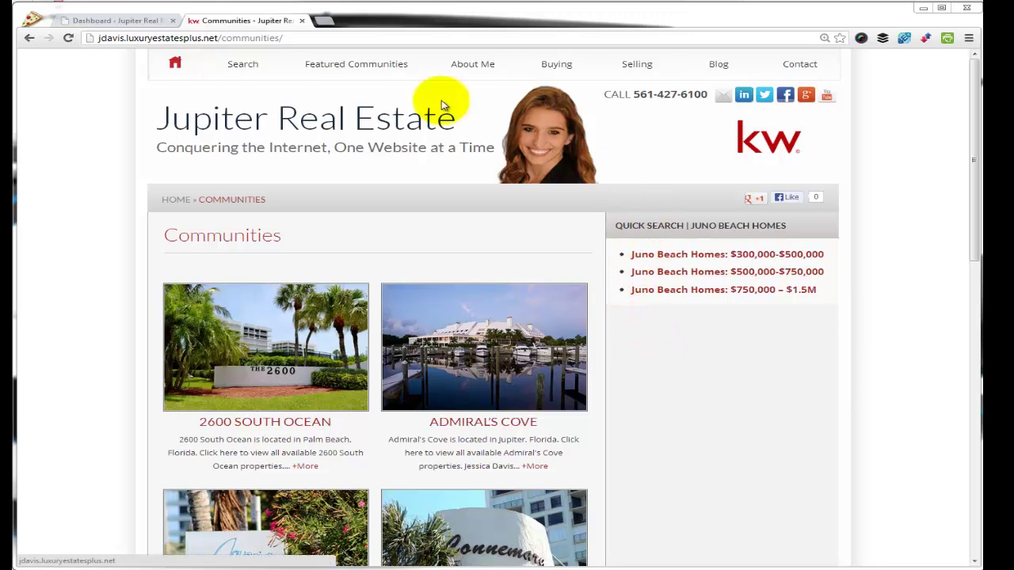
# On the Link Categories page, add 'QUICK SEARCH | Jupiter Homes' with slug quick-search-jupiter-homes.
pyautogui.click(129, 21)
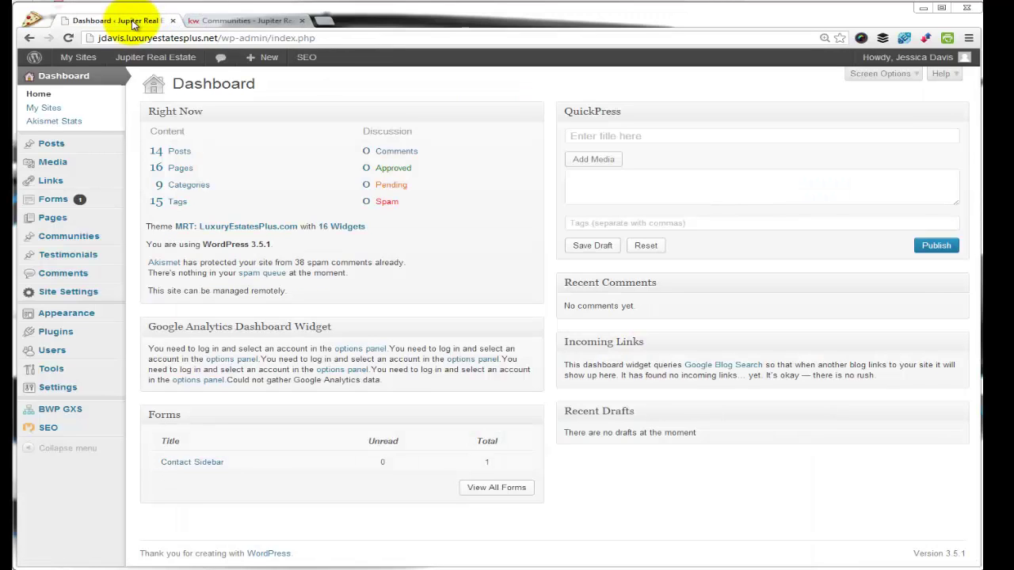
pyautogui.moveTo(50, 181)
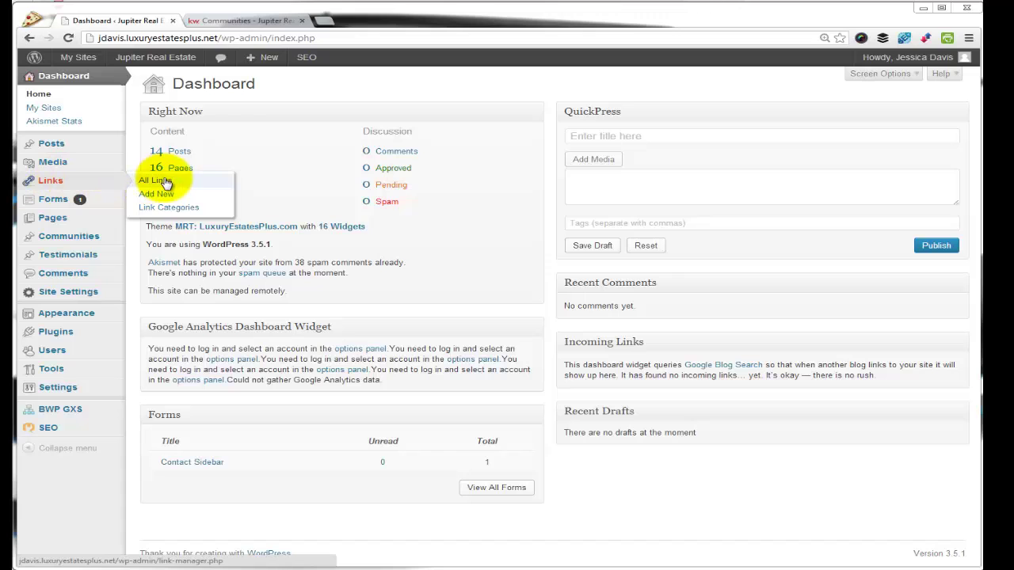
pyautogui.click(168, 207)
pyautogui.write('QUI')
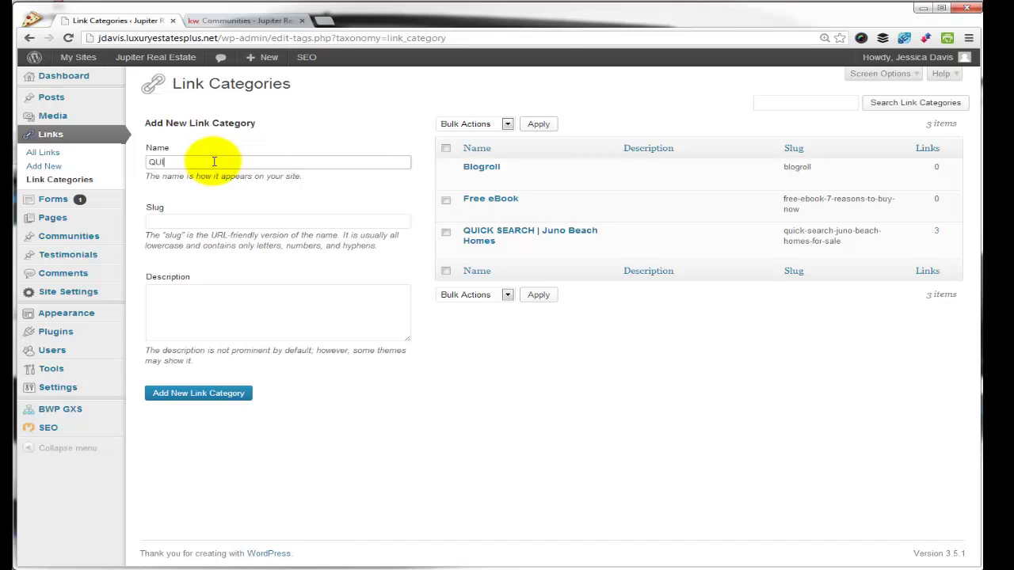
pyautogui.write('CK SEARCH | ')
pyautogui.write('Jupiter Ho')
pyautogui.write('mes')
pyautogui.click(277, 223)
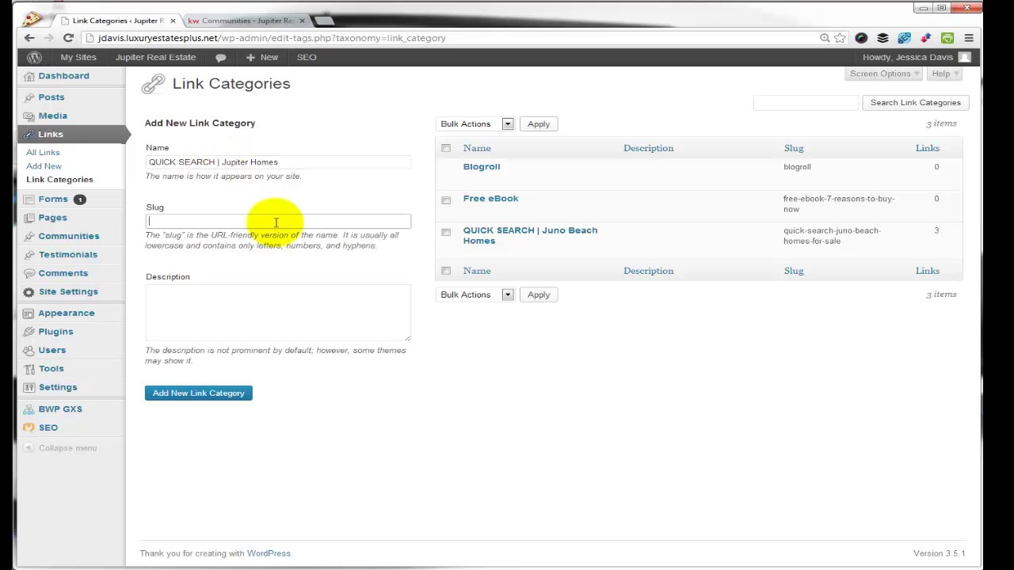
pyautogui.write('quick')
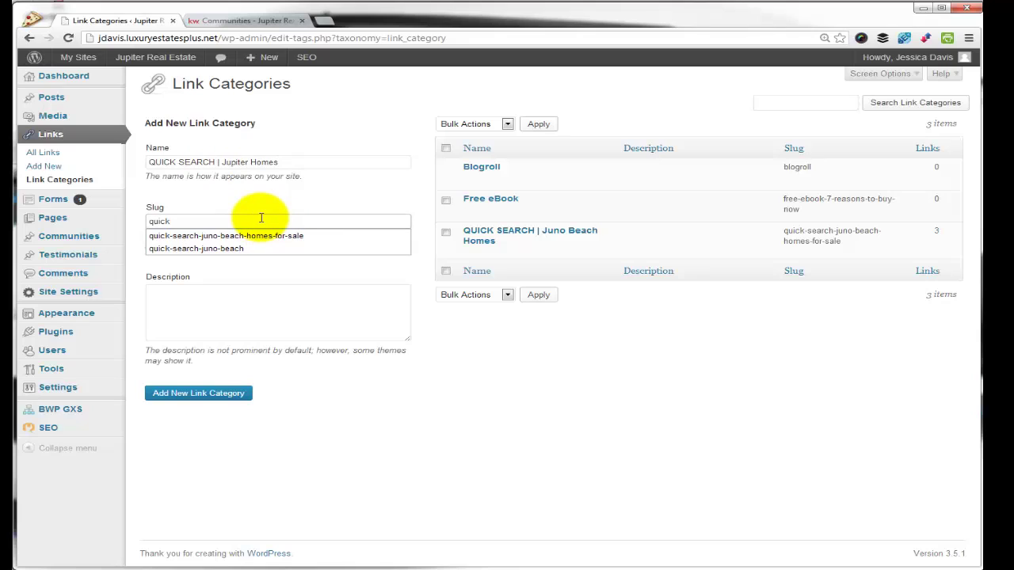
pyautogui.write('-search-ju')
pyautogui.write('piter')
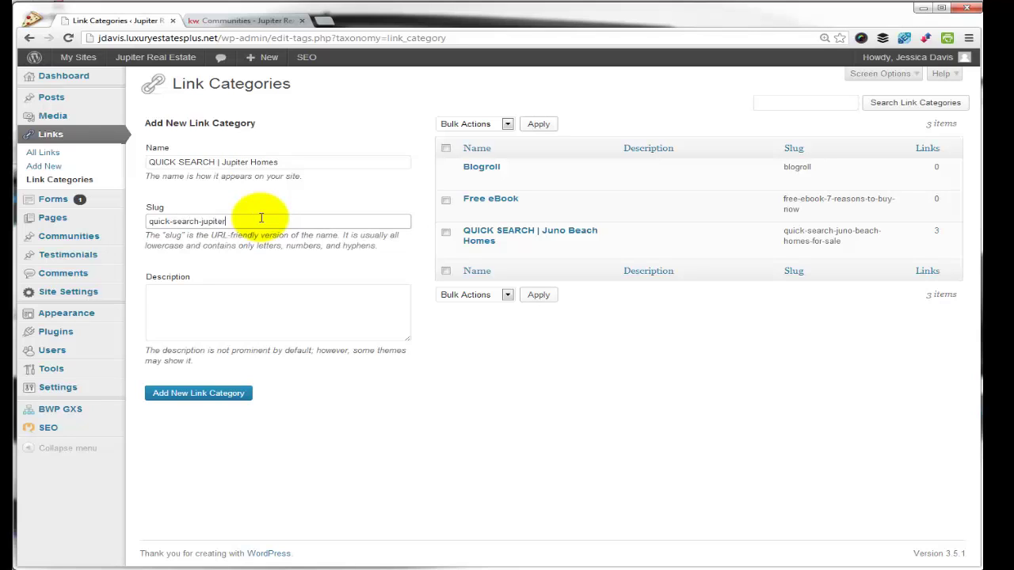
pyautogui.write('-homes')
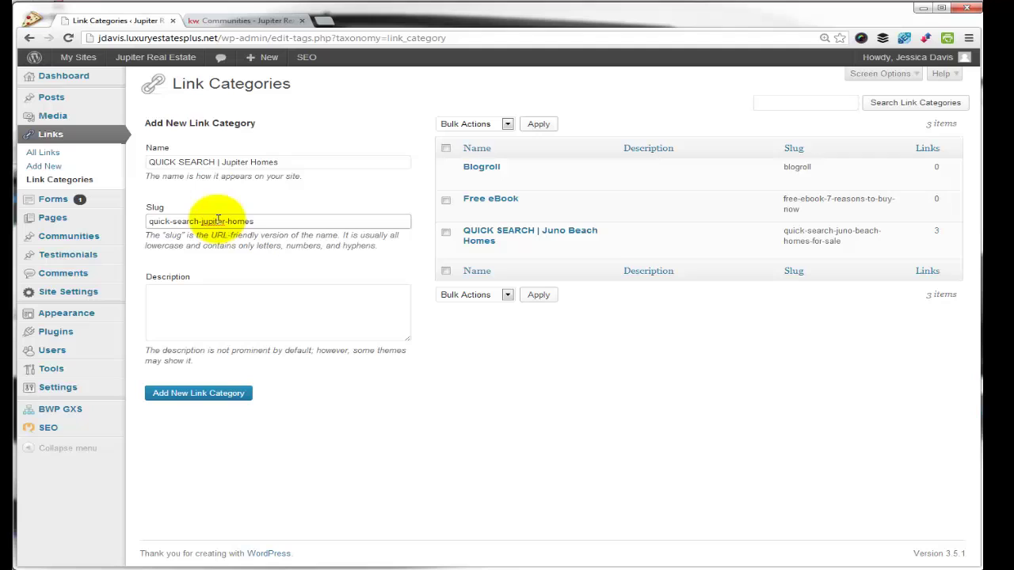
pyautogui.click(191, 398)
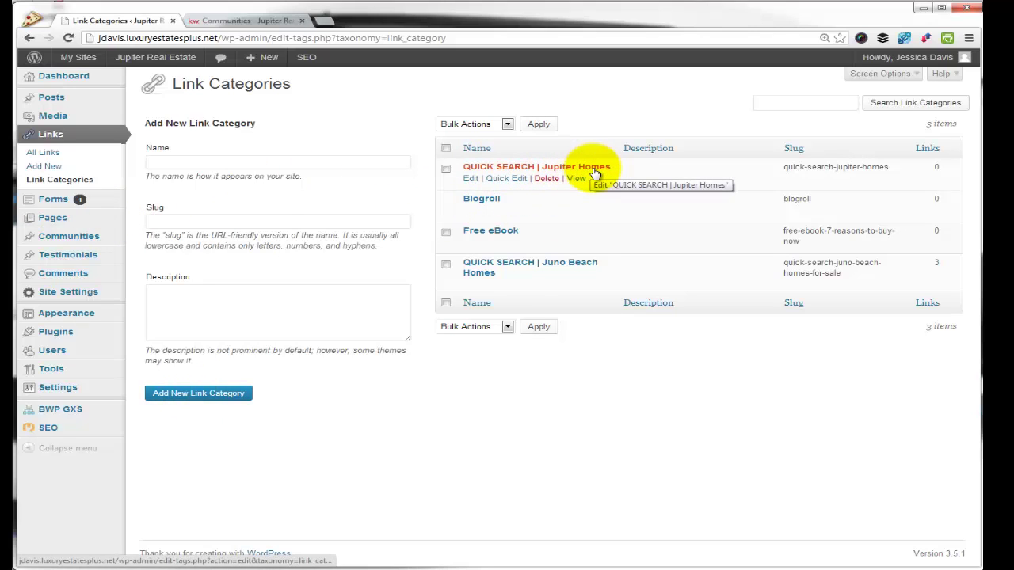
# Start a new link and begin entering the name 'Jupiter Homes: $300,000-$500,000'.
pyautogui.click(52, 168)
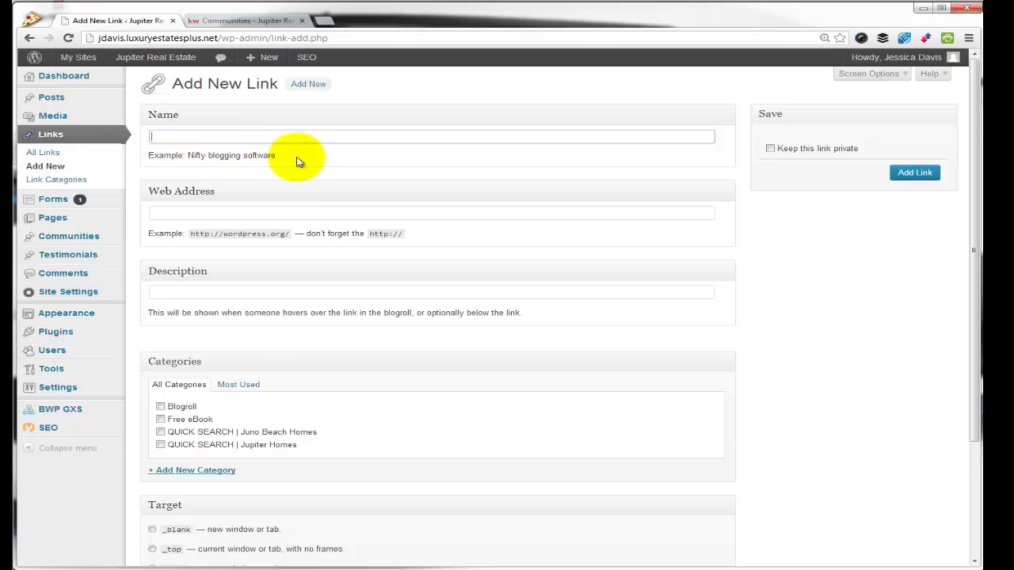
pyautogui.write('Ju')
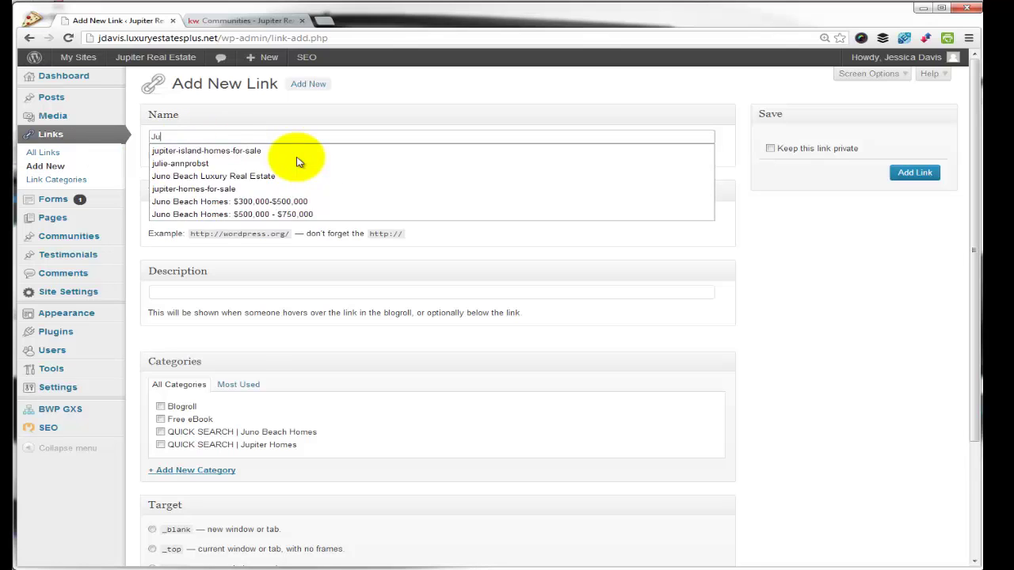
pyautogui.write('piter ')
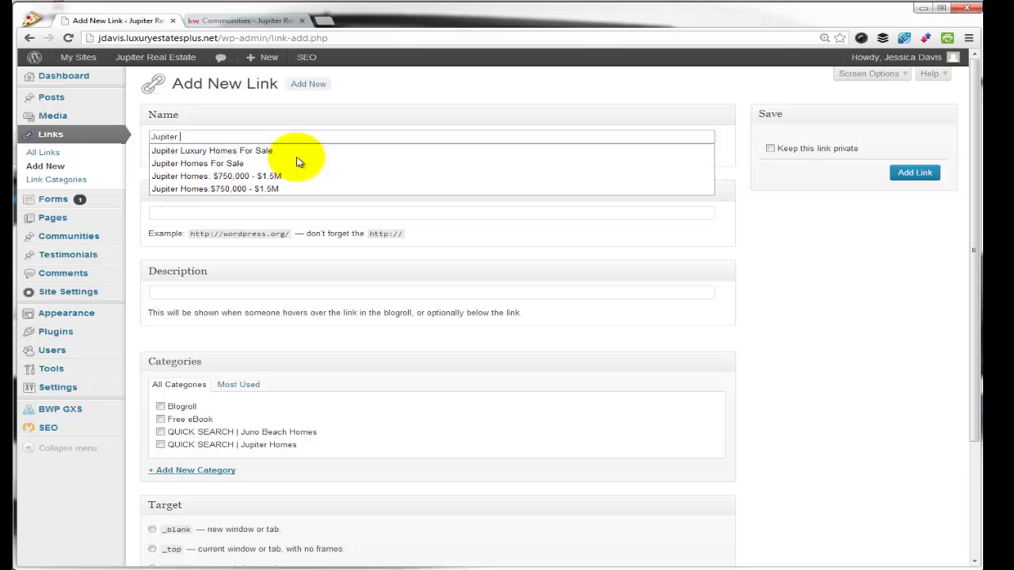
pyautogui.write('Homes')
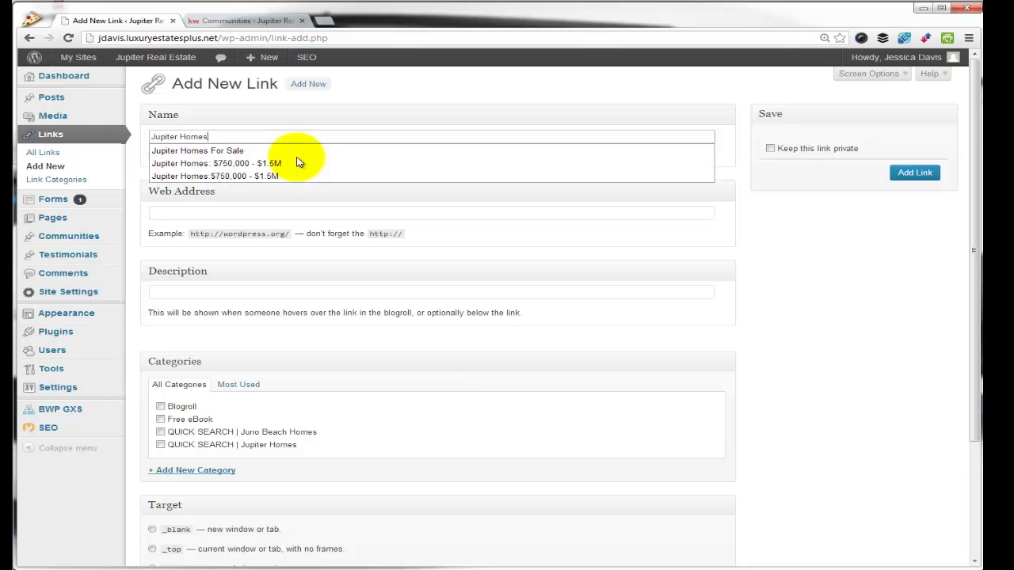
pyautogui.write(': $')
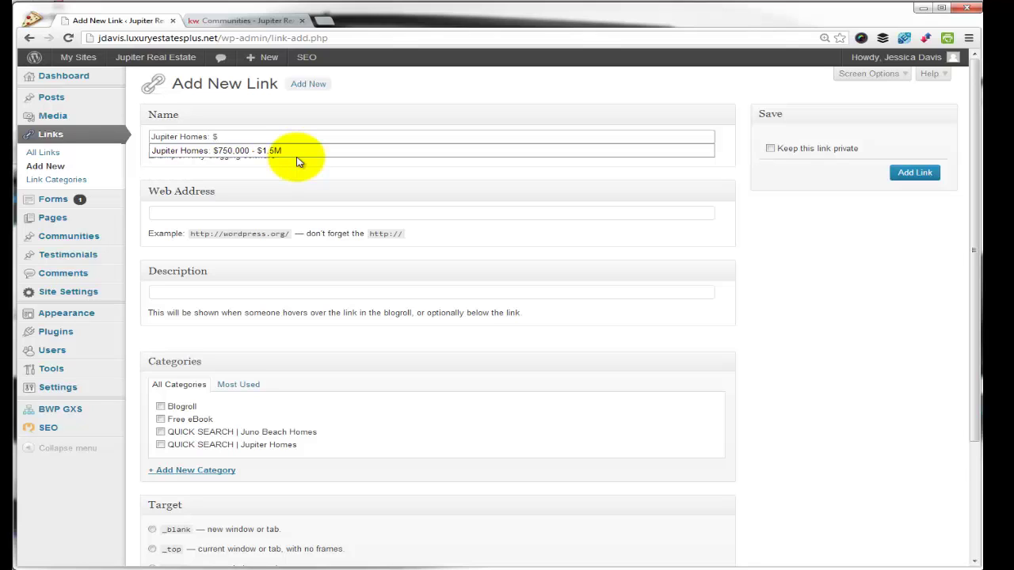
pyautogui.write('300')
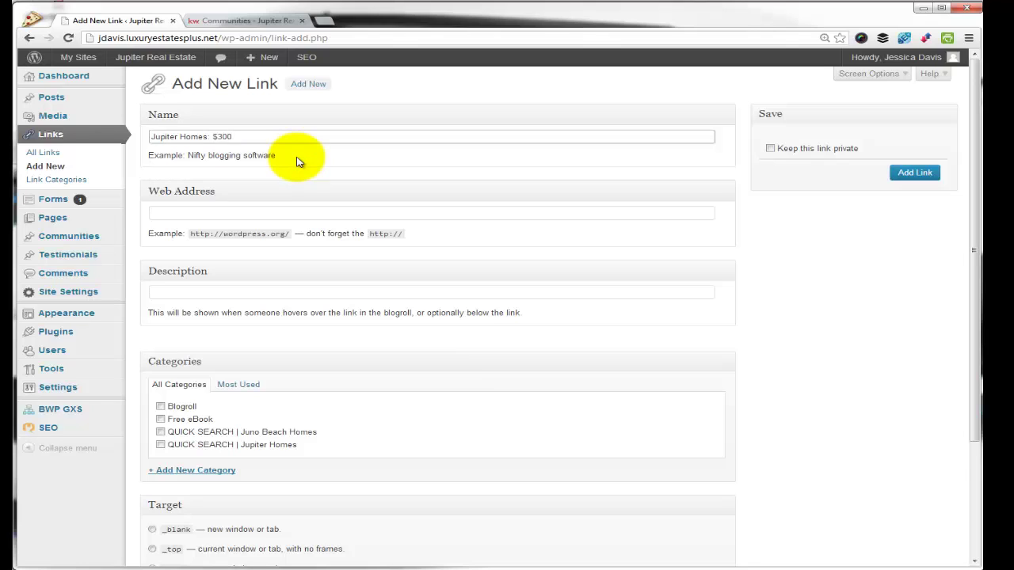
pyautogui.write(',0')
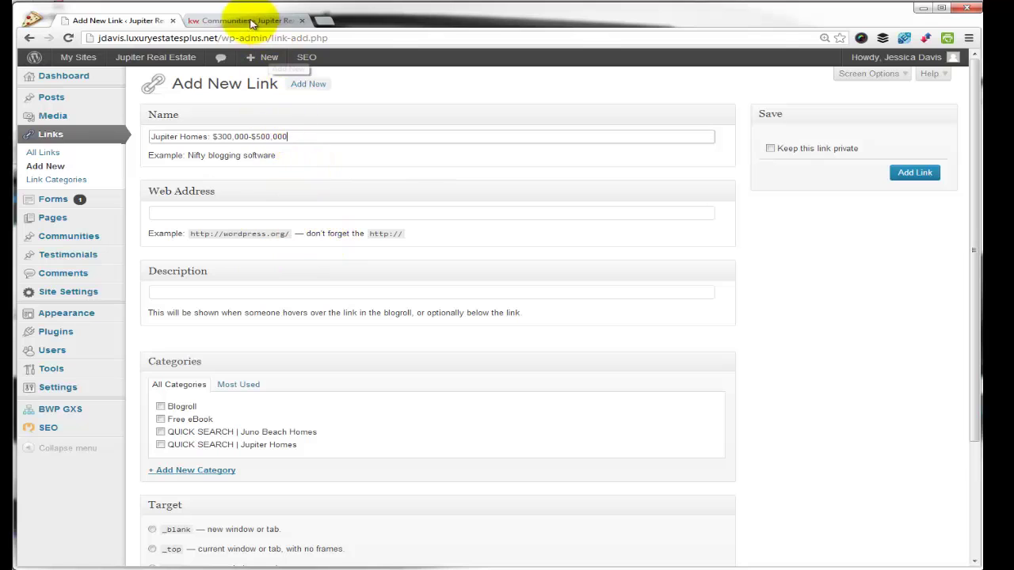
# On the site's property search, choose Homes for Sale, minimum $300,000 and maximum $500,000.
pyautogui.click(222, 22)
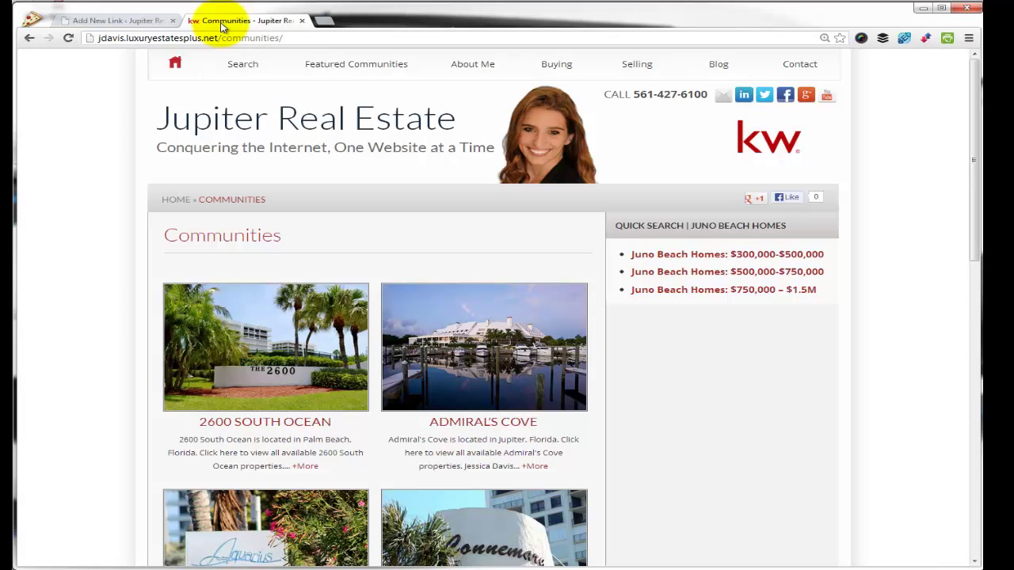
pyautogui.click(241, 67)
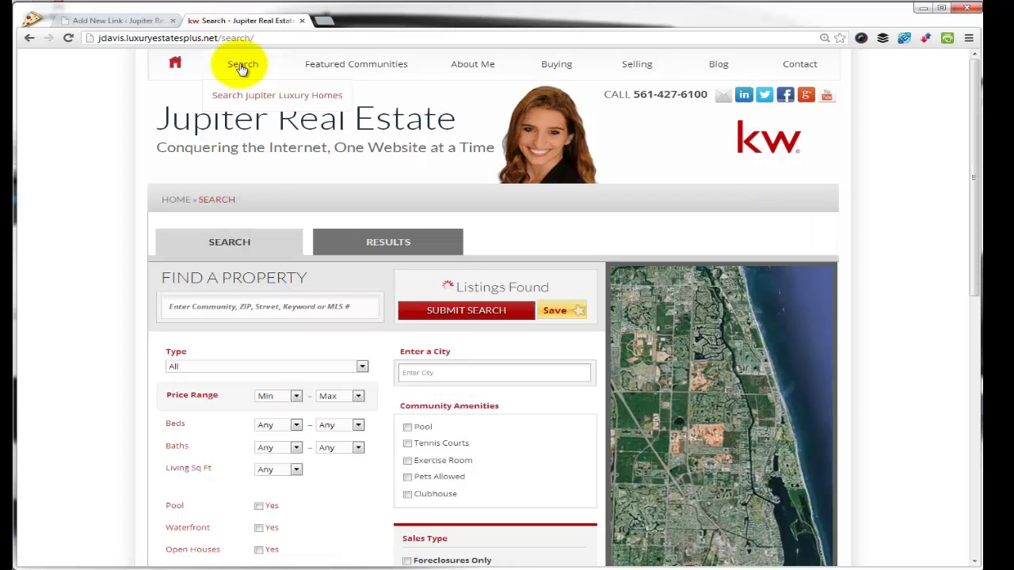
pyautogui.click(276, 366)
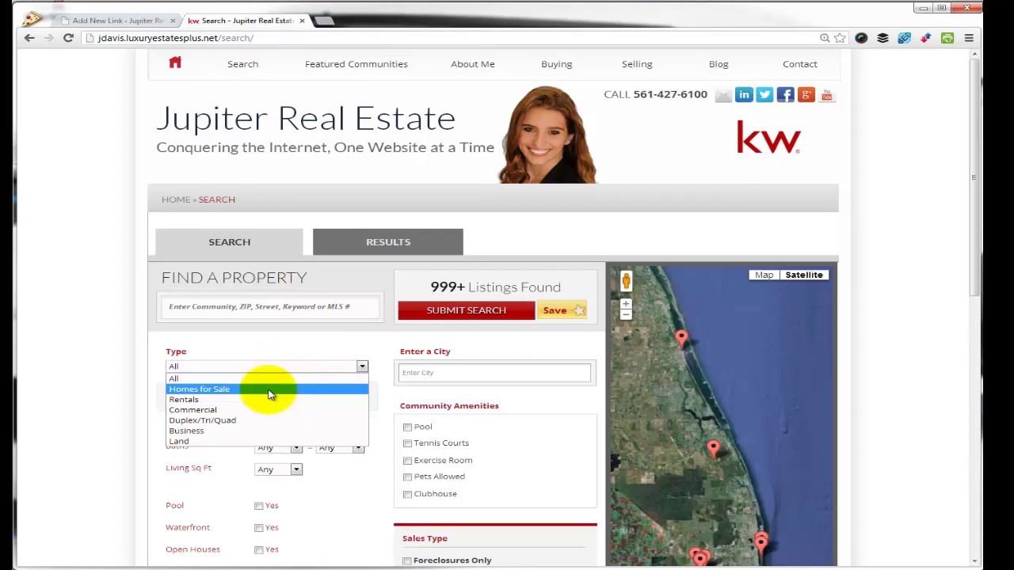
pyautogui.click(267, 389)
pyautogui.click(295, 396)
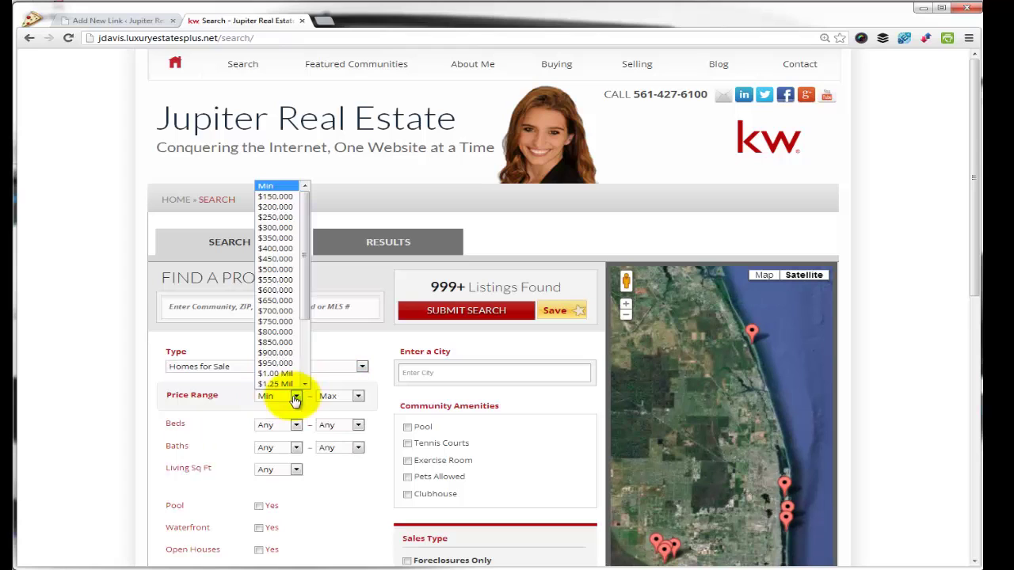
pyautogui.click(275, 227)
pyautogui.click(357, 396)
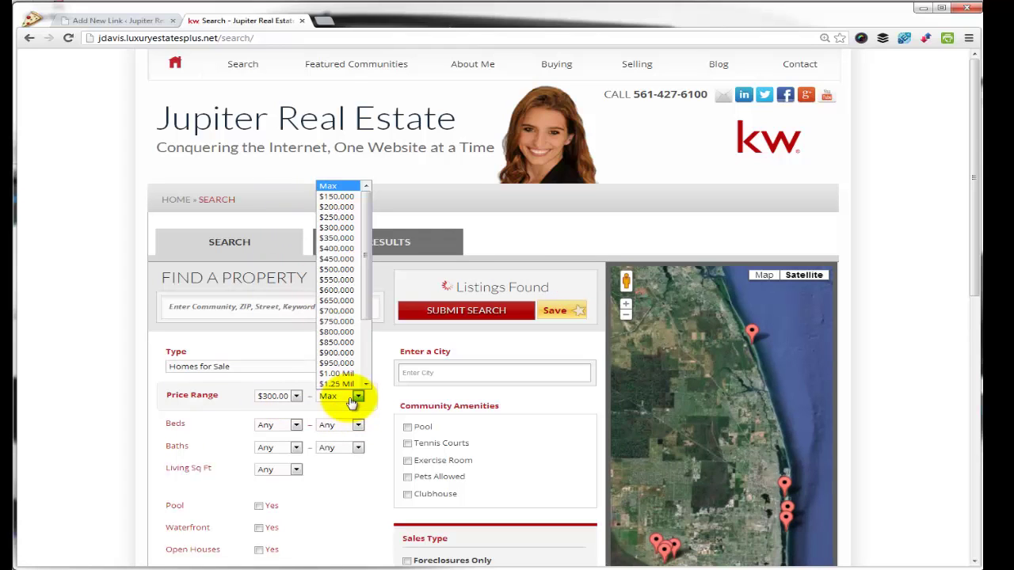
pyautogui.click(351, 274)
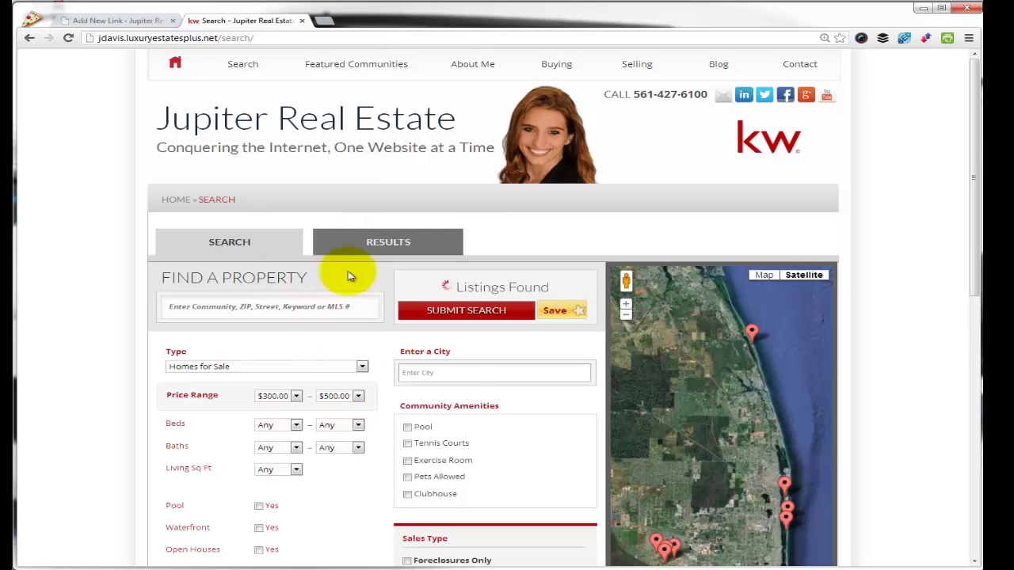
# Add Jupiter as the city, run the search, and copy the results page address.
pyautogui.click(456, 372)
pyautogui.write('jupiter')
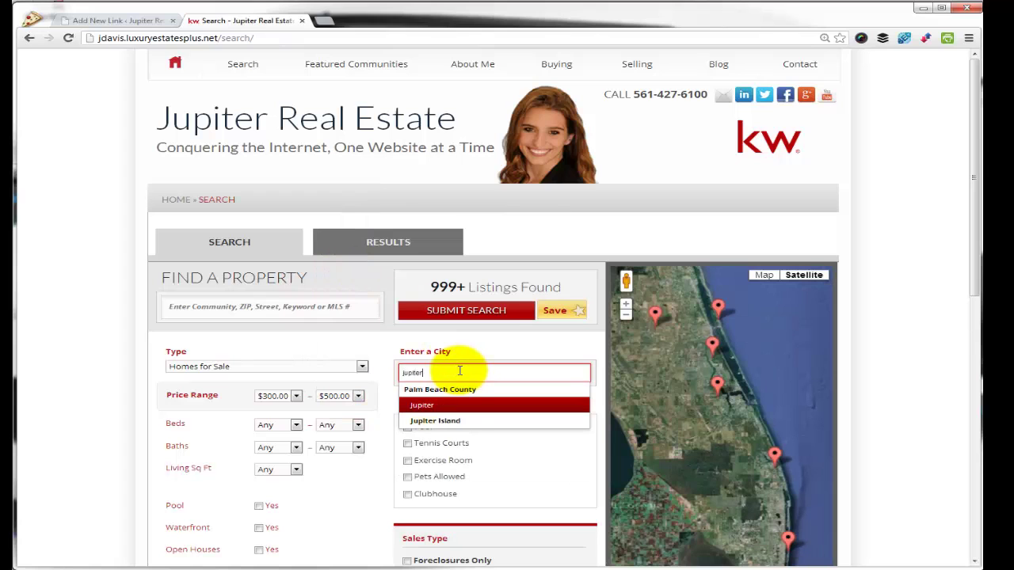
pyautogui.click(460, 404)
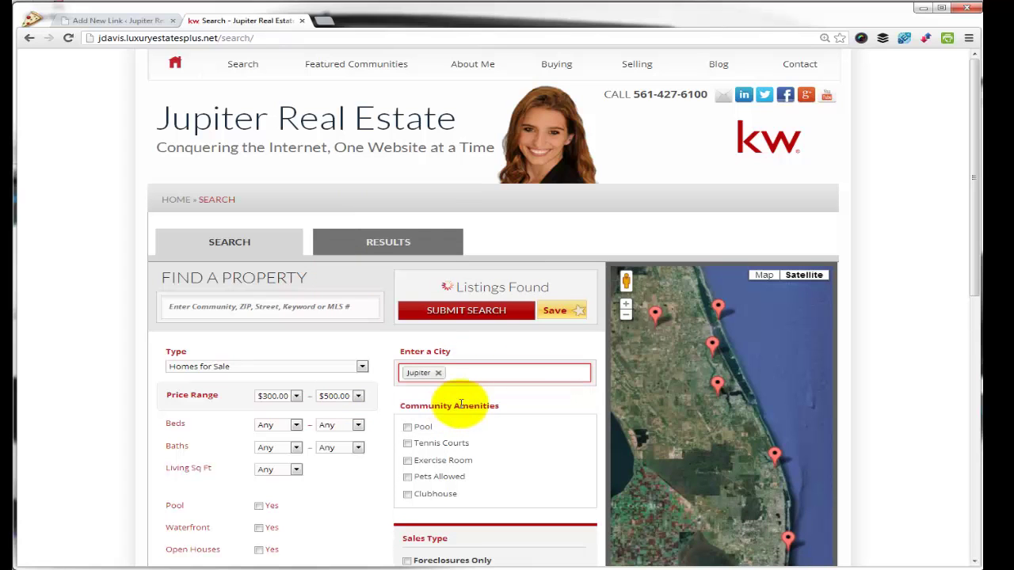
pyautogui.click(471, 310)
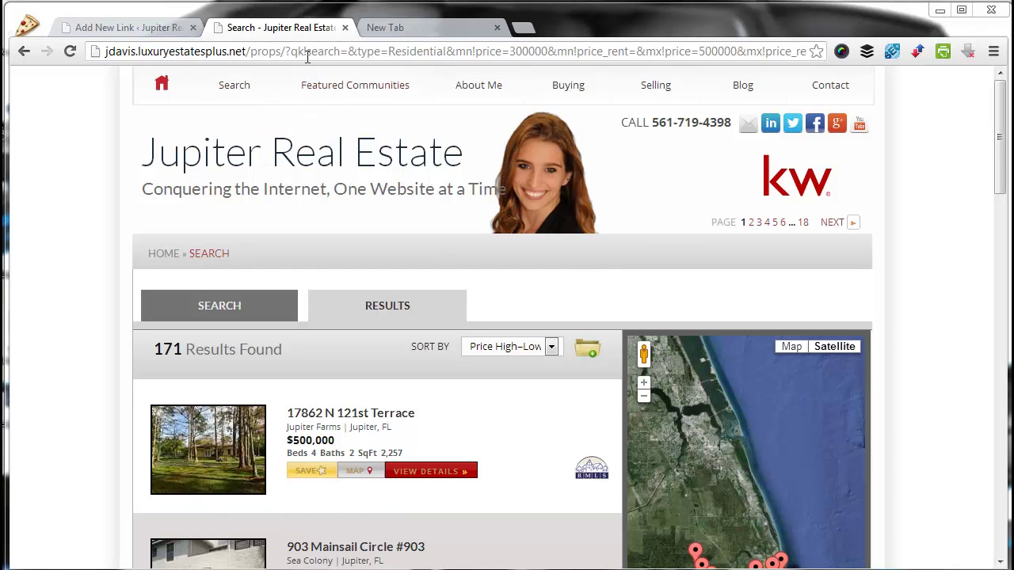
pyautogui.click(493, 53)
pyautogui.rightClick(495, 54)
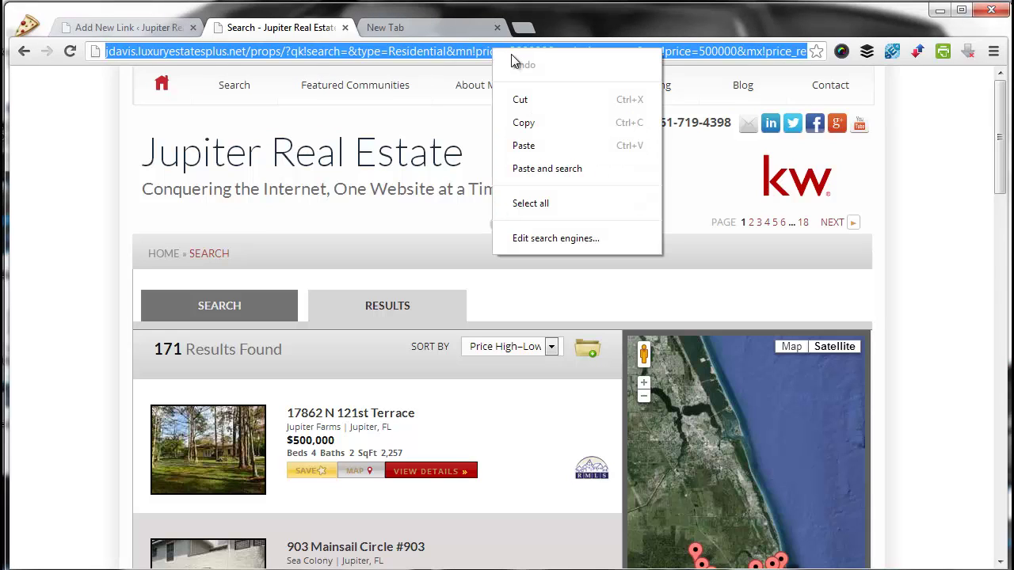
pyautogui.click(553, 129)
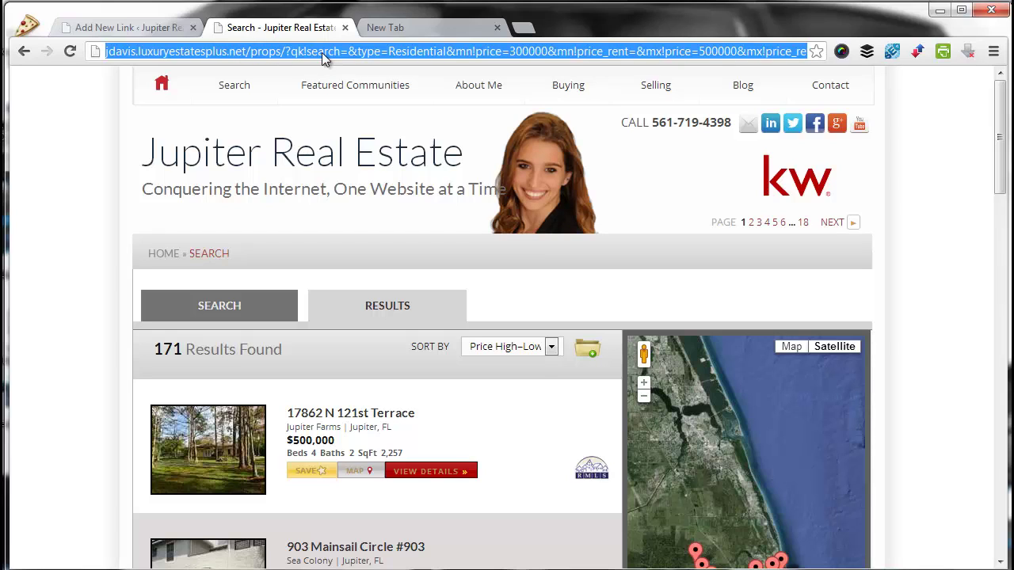
# Go to bit.ly in the empty new tab.
pyautogui.click(404, 30)
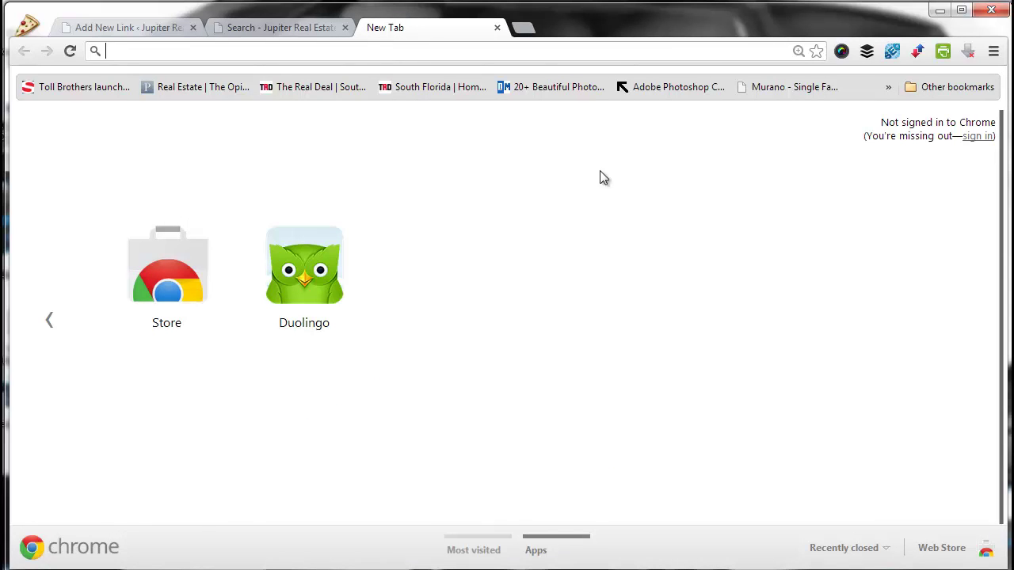
pyautogui.write('bit')
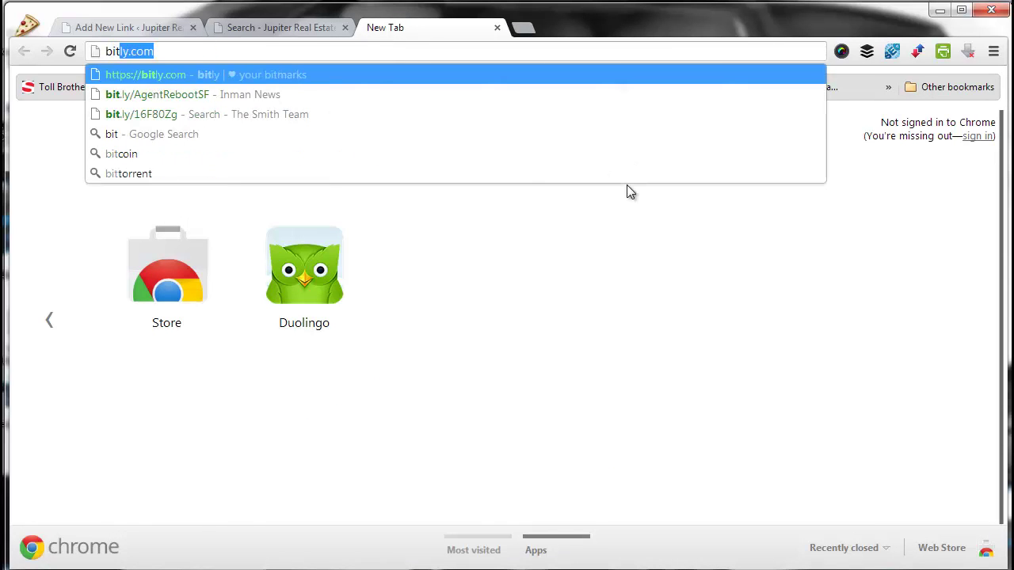
pyautogui.write('.')
pyautogui.press('BackSpace')
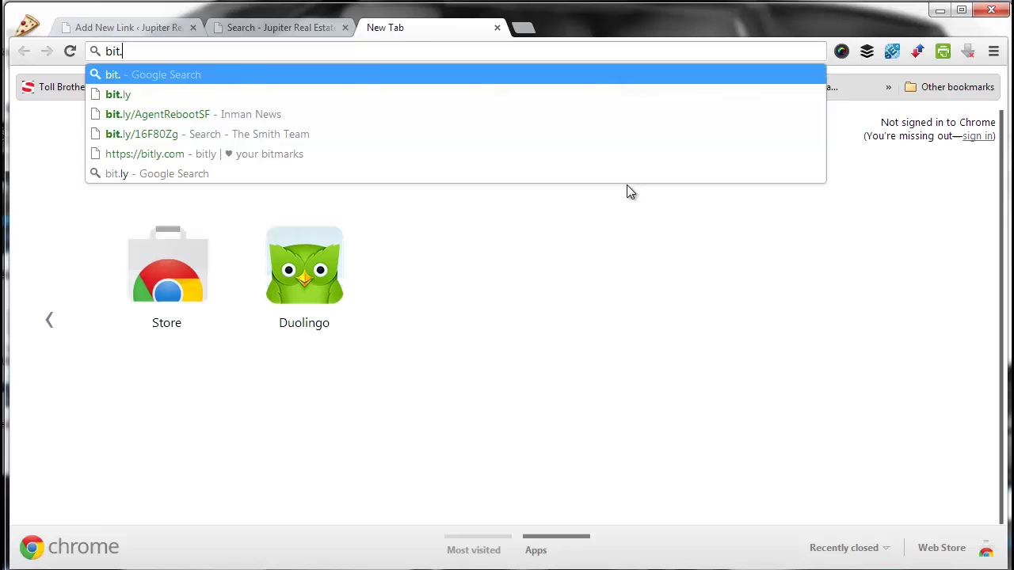
pyautogui.write('ly')
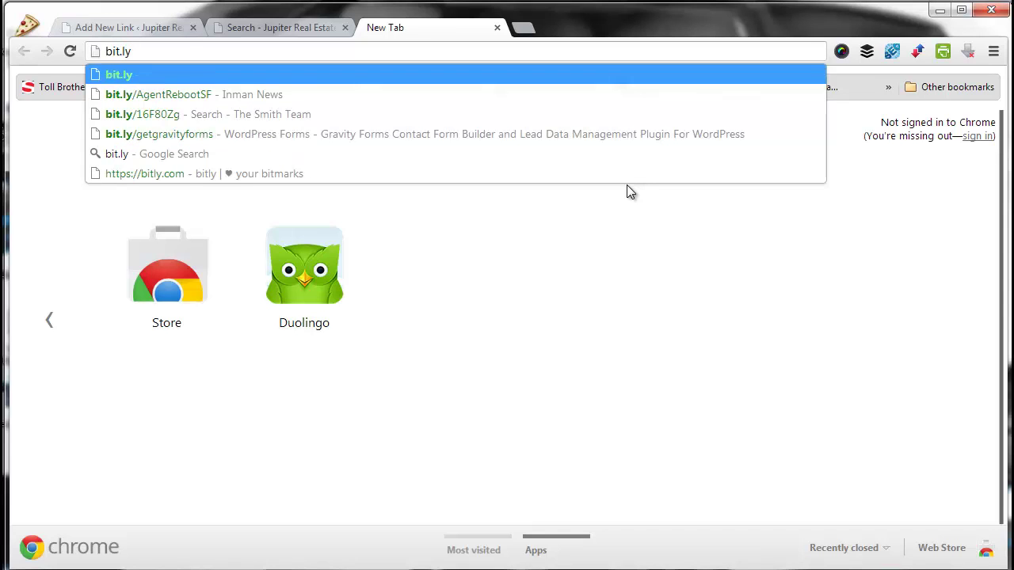
pyautogui.press('Return')
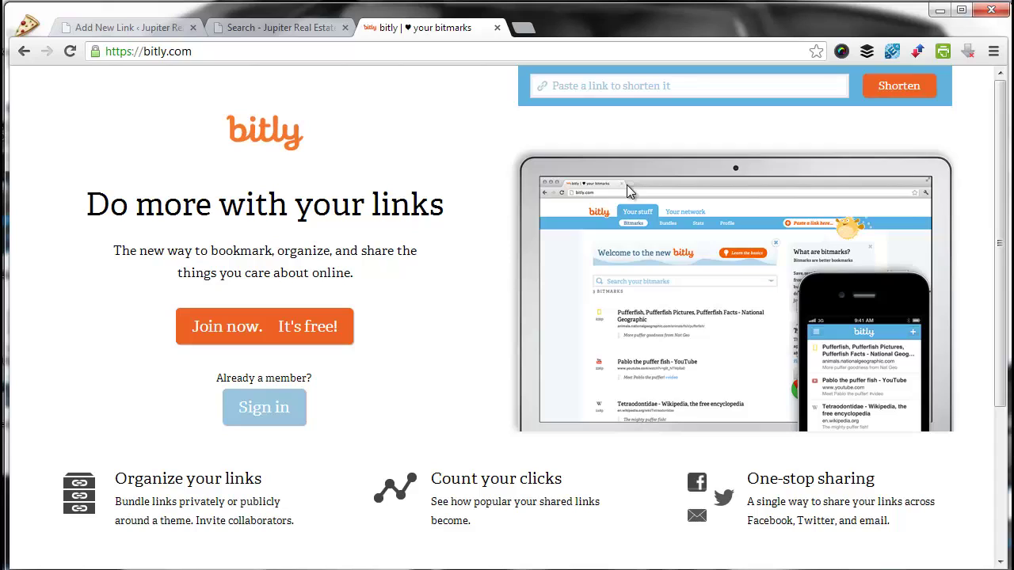
# Paste the long Jupiter search URL, shorten it, and copy bit.ly/12rtZmi.
pyautogui.click(597, 92)
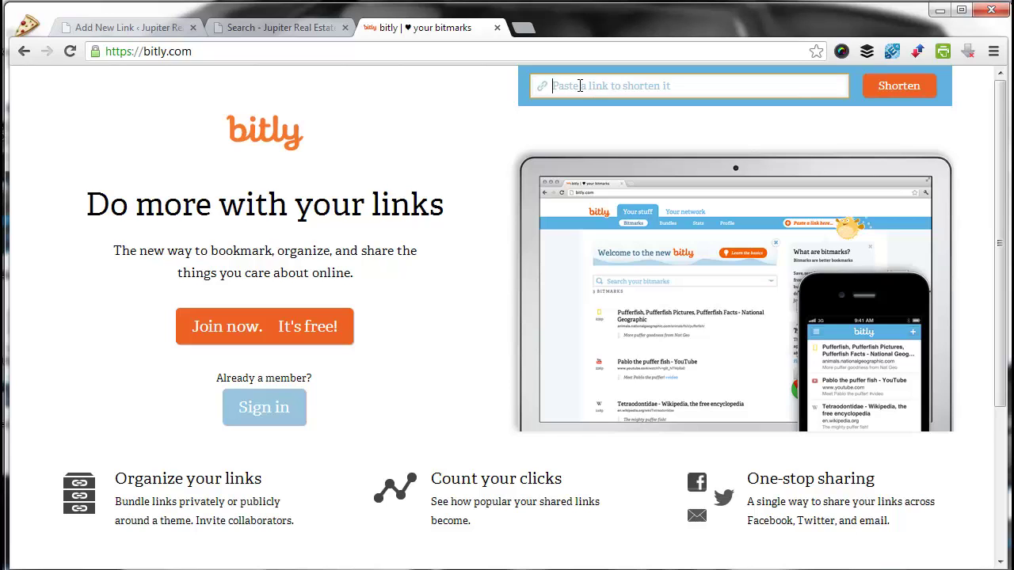
pyautogui.hotkey('ctrl', 'v')
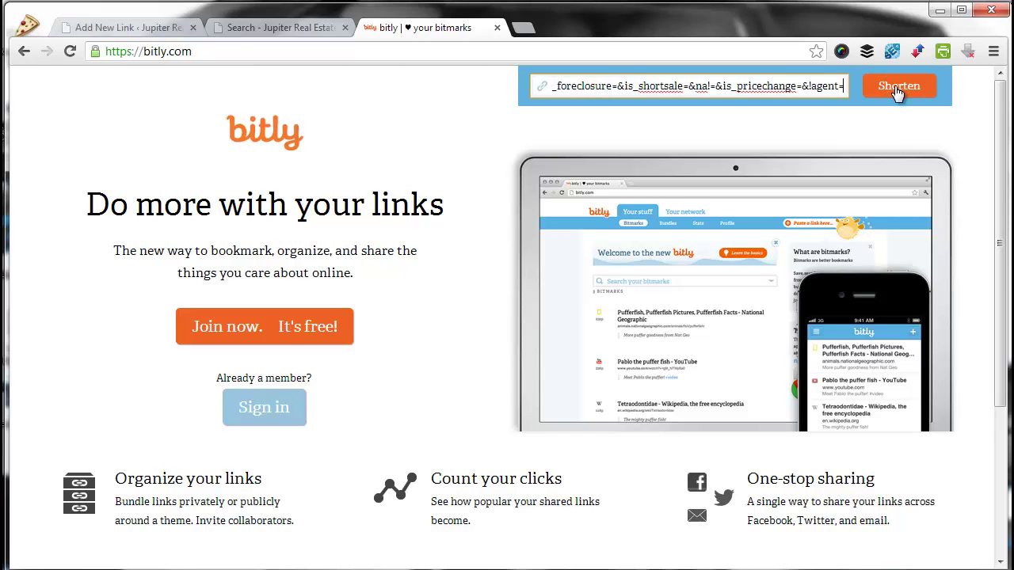
pyautogui.click(897, 87)
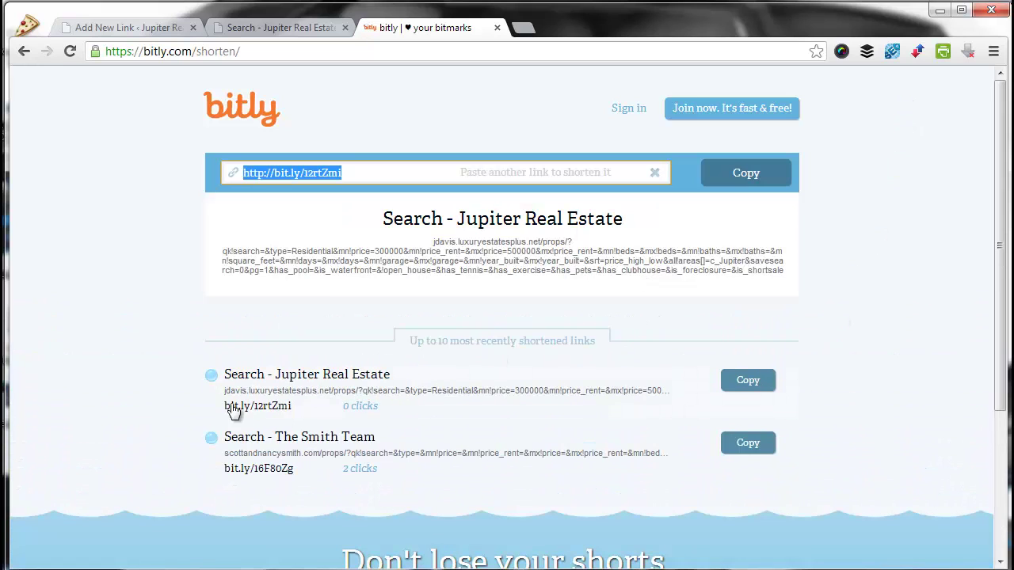
pyautogui.click(744, 388)
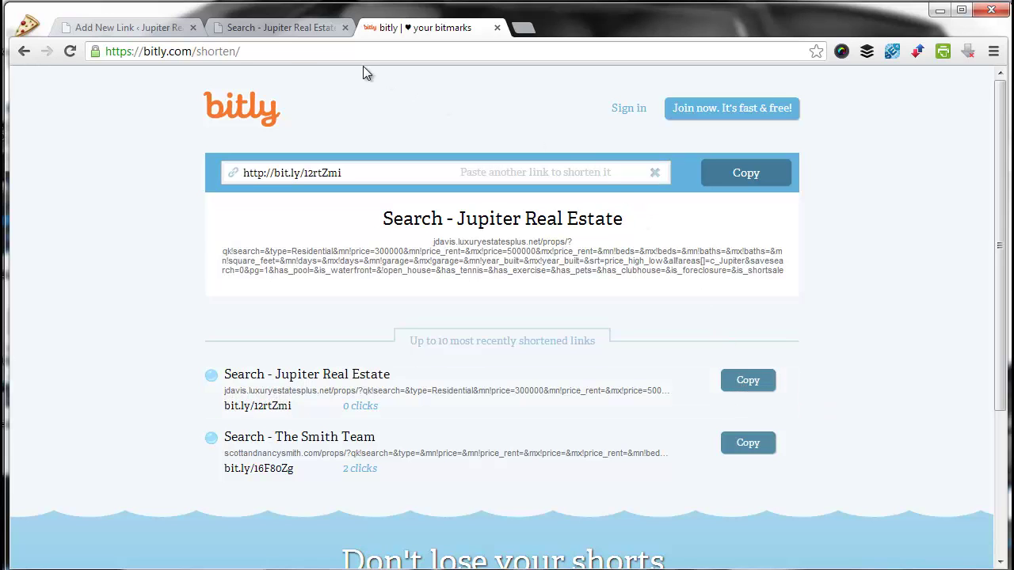
pyautogui.click(126, 28)
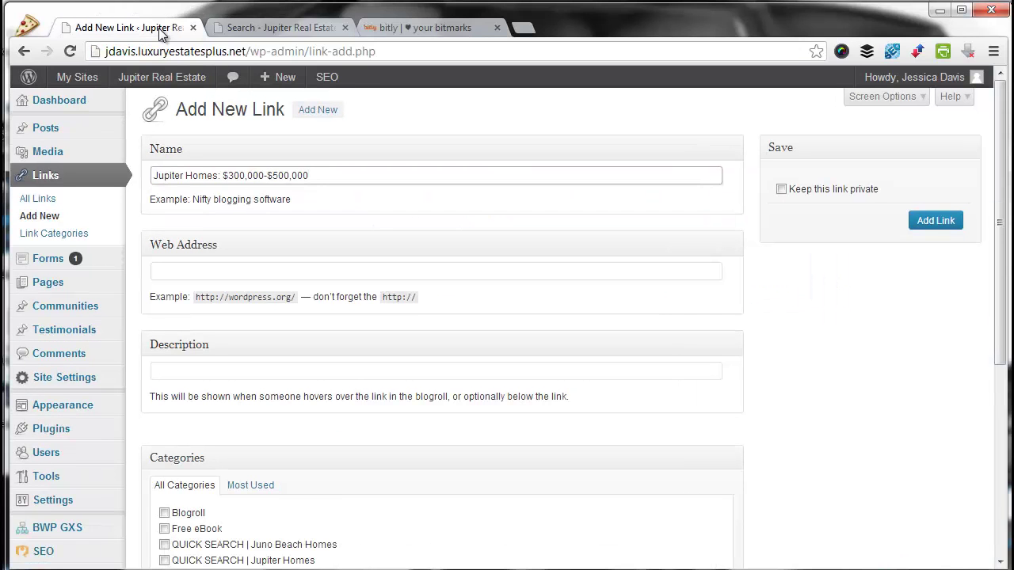
pyautogui.click(208, 273)
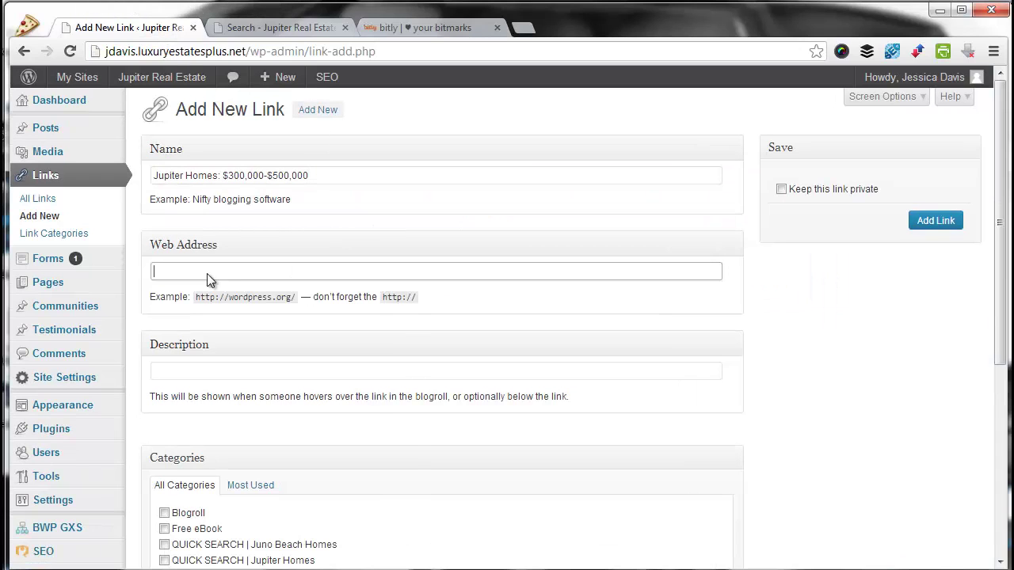
pyautogui.rightClick(207, 273)
pyautogui.click(248, 394)
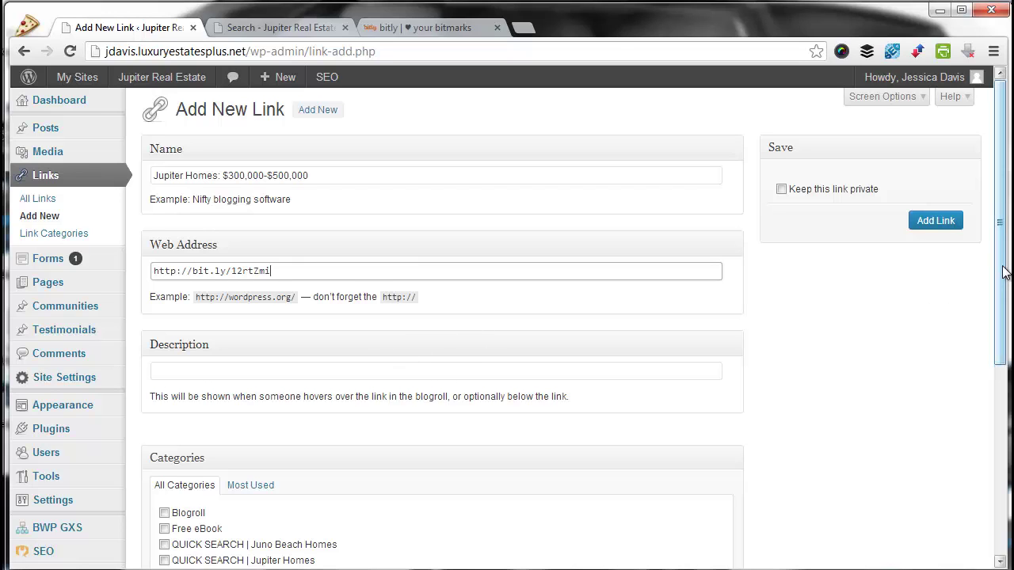
pyautogui.moveTo(999, 281); pyautogui.dragTo(939, 386)
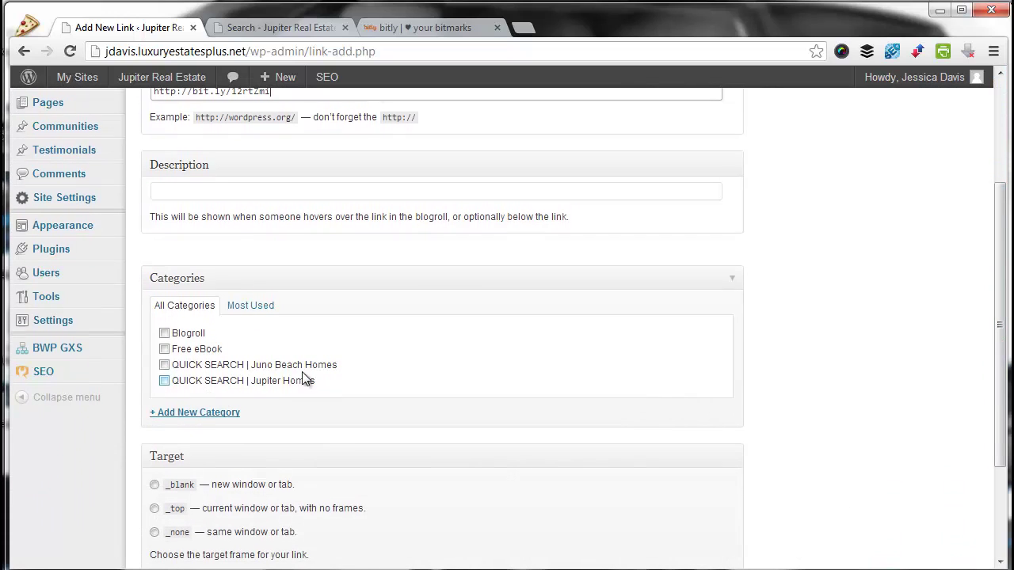
# File the link under QUICK SEARCH | Jupiter Homes, save it, and review All Links.
pyautogui.click(164, 381)
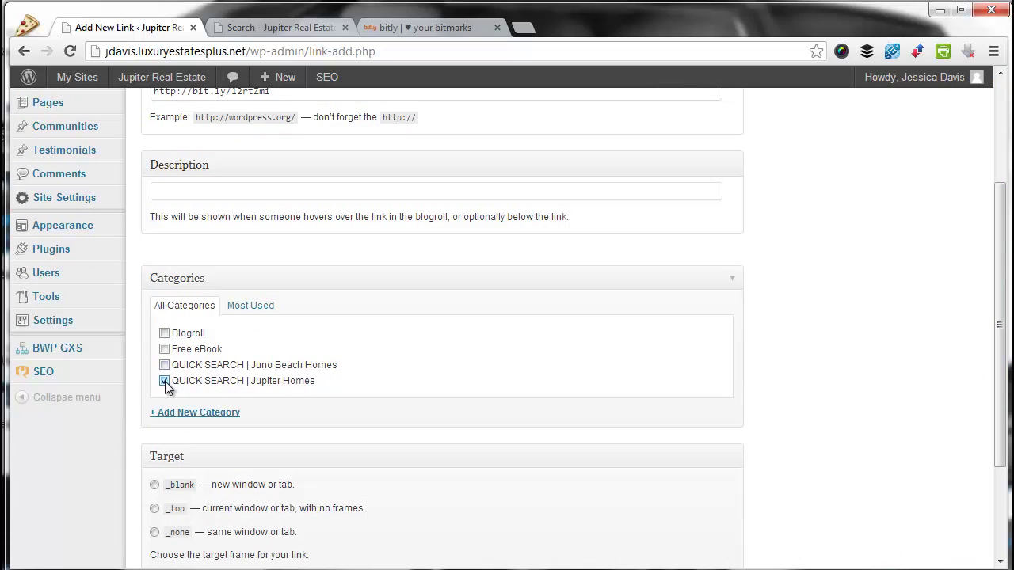
pyautogui.moveTo(1004, 295); pyautogui.dragTo(1001, 352)
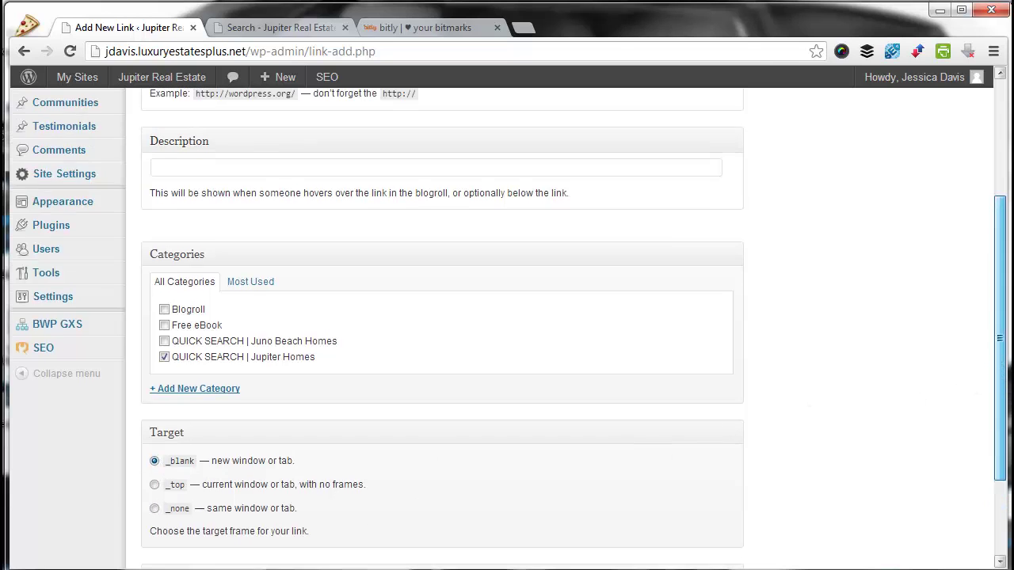
pyautogui.moveTo(999, 372); pyautogui.dragTo(1000, 213)
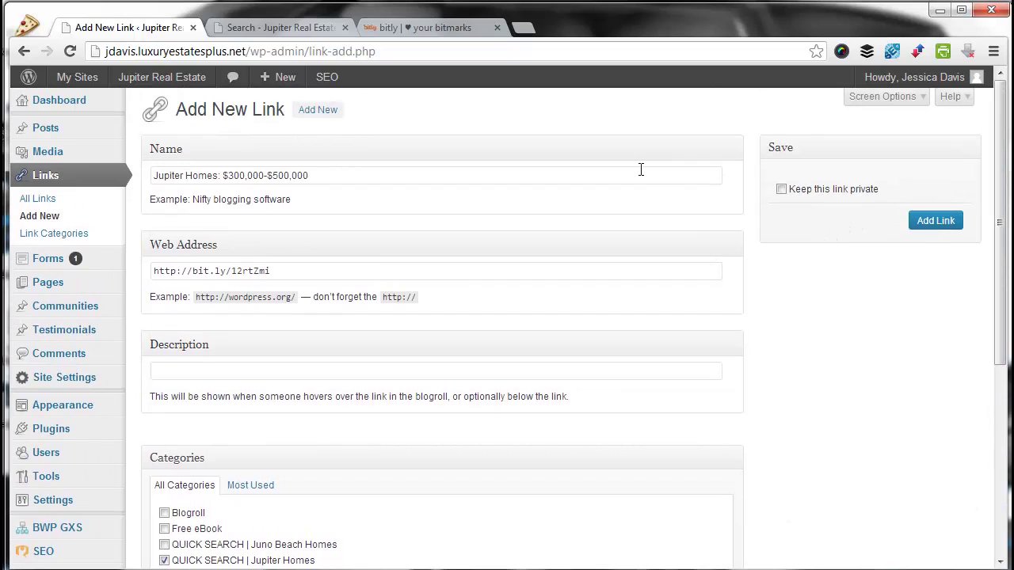
pyautogui.click(942, 230)
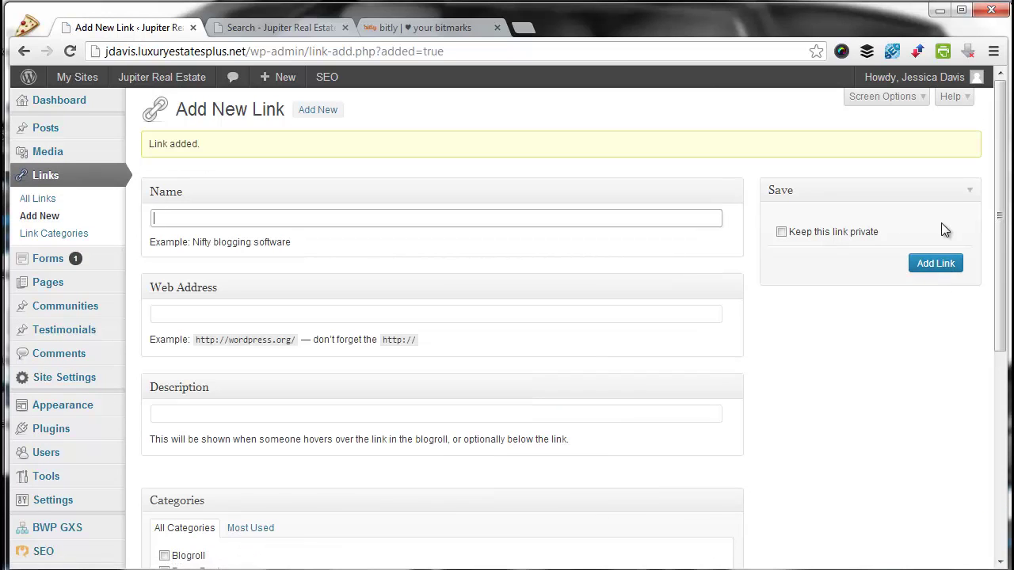
pyautogui.click(63, 179)
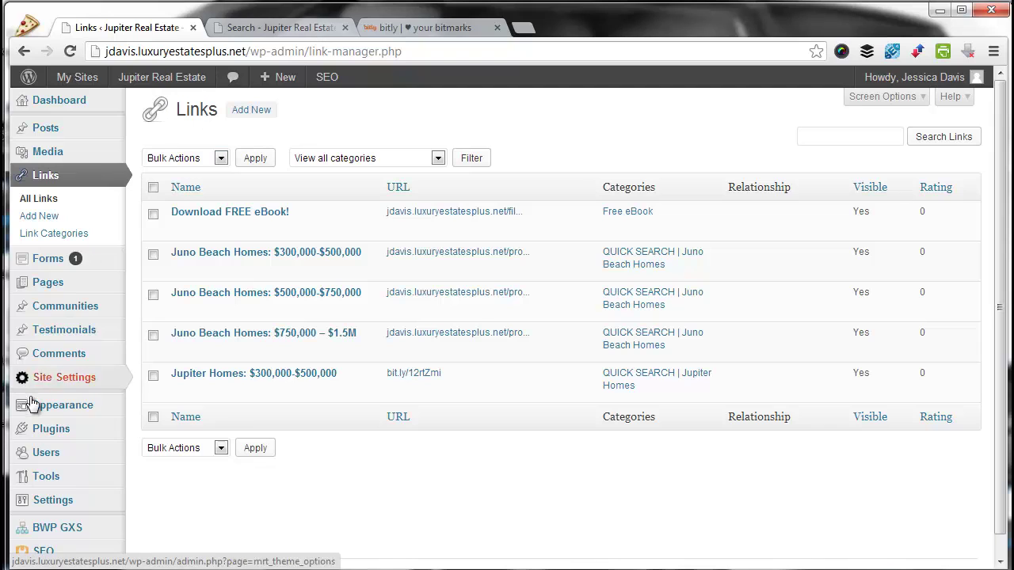
pyautogui.moveTo(62, 404)
pyautogui.click(157, 422)
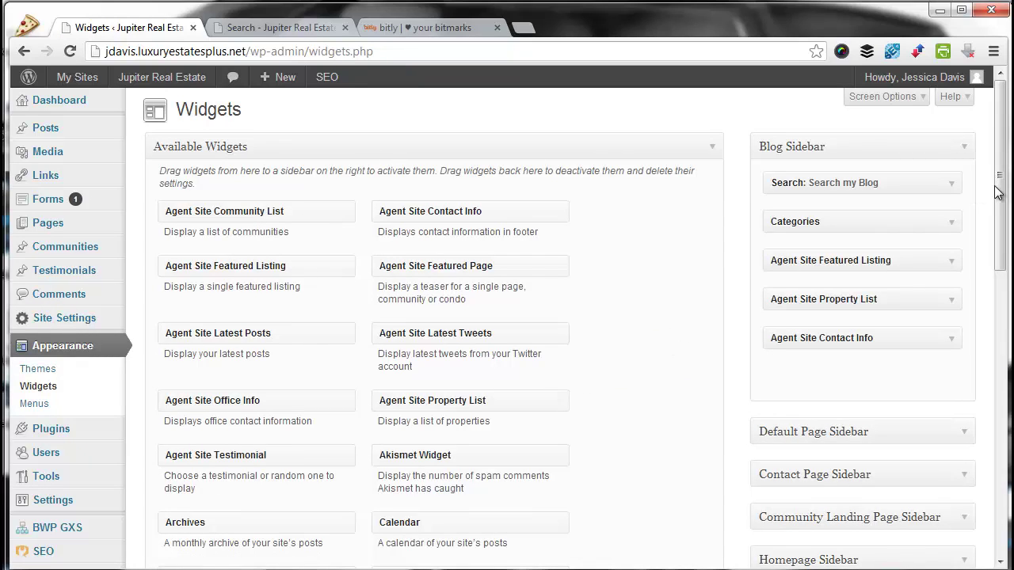
# Drag a Links widget into second place in the Community Landing Page Sidebar.
pyautogui.click(968, 149)
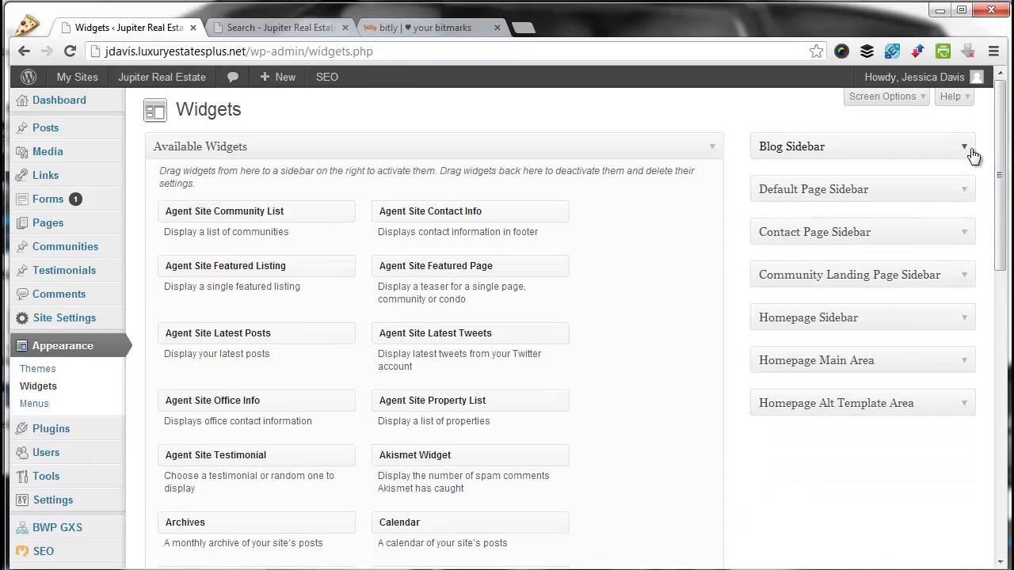
pyautogui.click(963, 276)
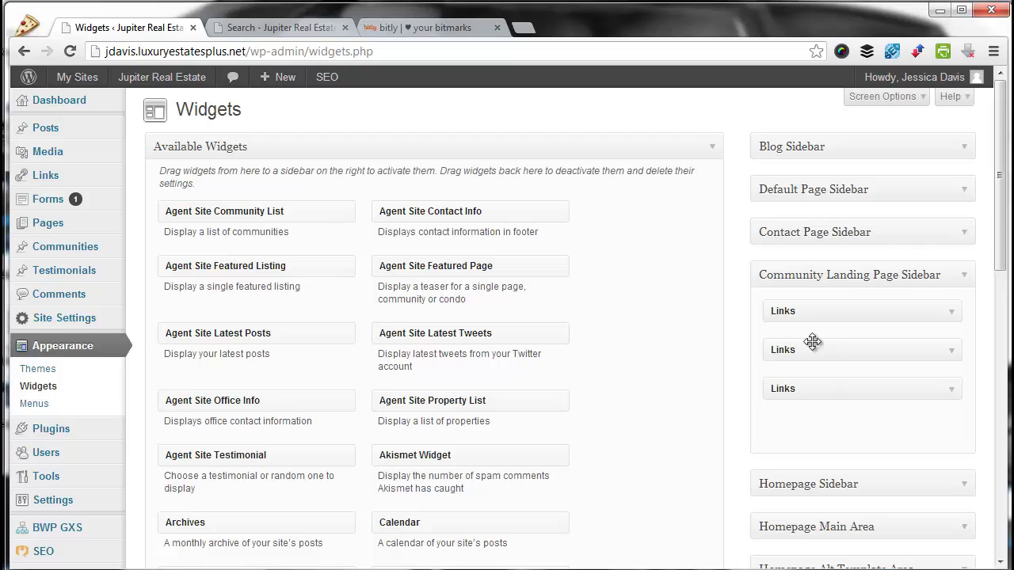
pyautogui.moveTo(1001, 252); pyautogui.dragTo(1003, 380)
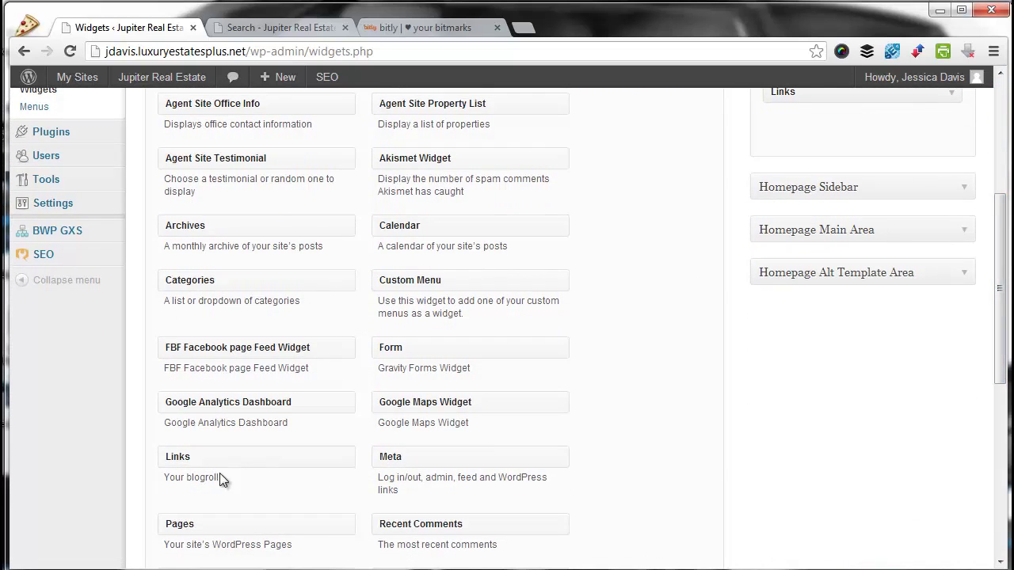
pyautogui.moveTo(247, 464); pyautogui.dragTo(573, 217)
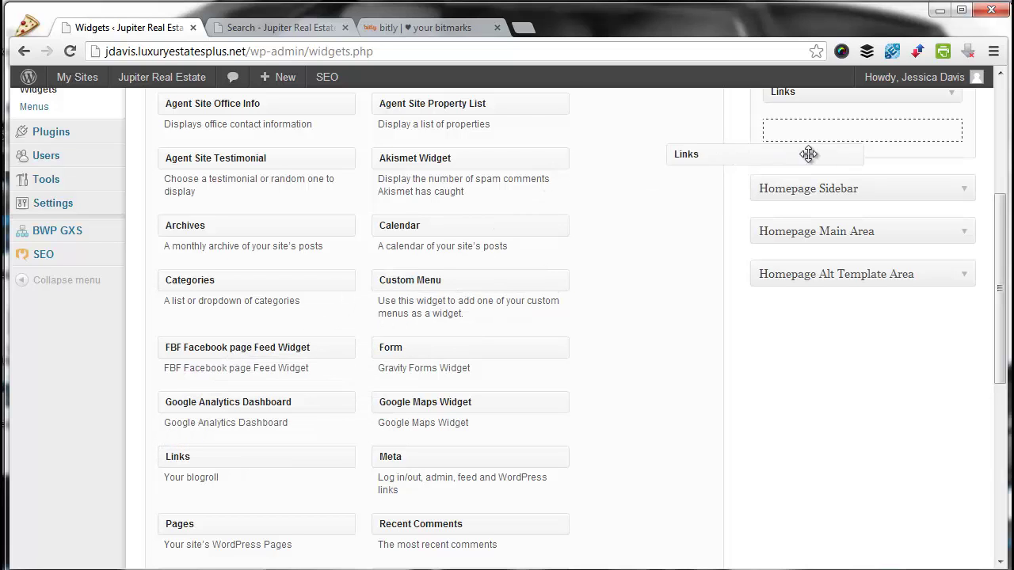
pyautogui.moveTo(573, 217)
pyautogui.mouseDown()
pyautogui.moveTo(865, 205)
pyautogui.moveTo(846, 279)
pyautogui.mouseUp()
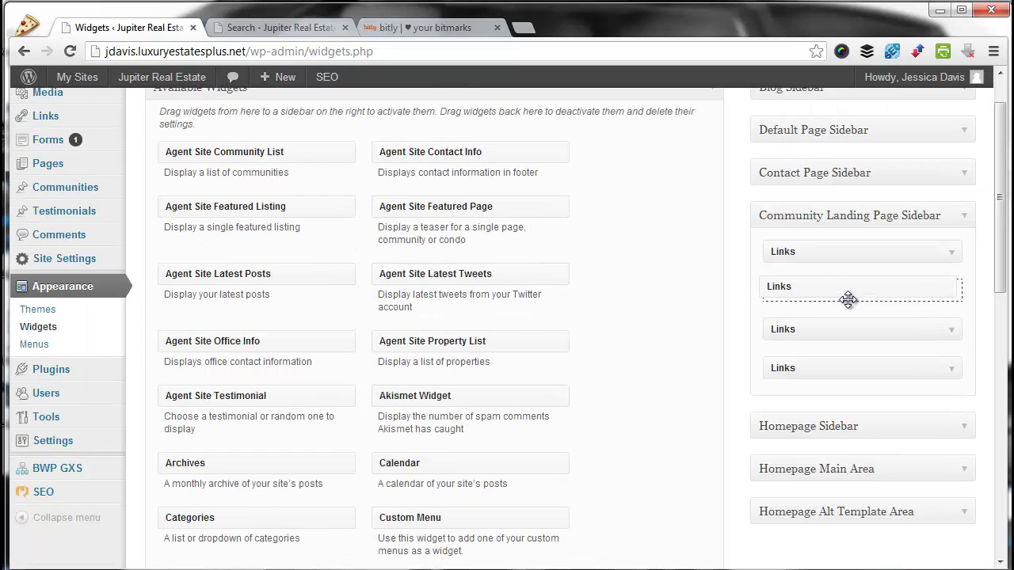
pyautogui.moveTo(847, 279); pyautogui.dragTo(851, 302)
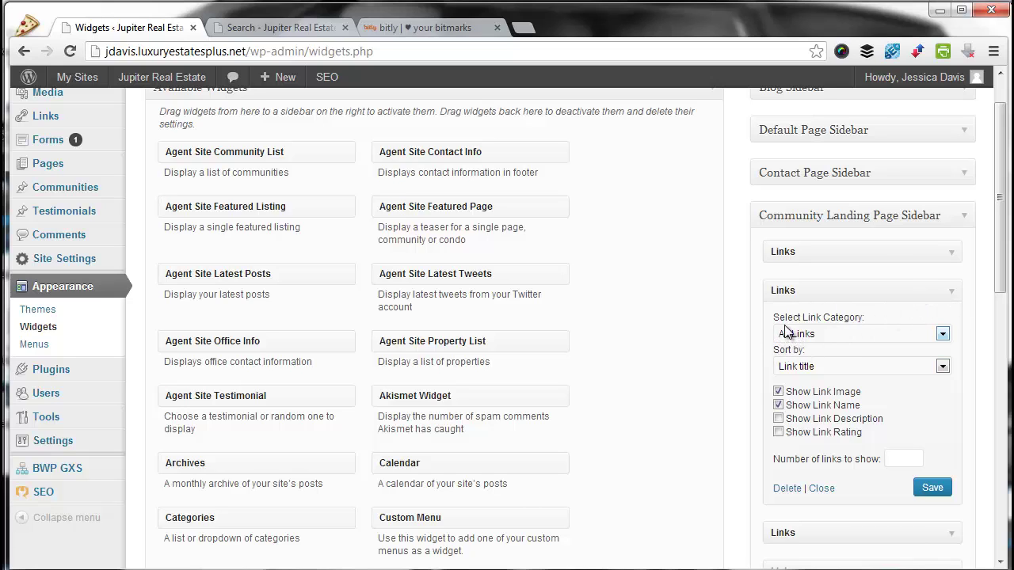
# Set the widget's link category to QUICK SEARCH | Jupiter Homes and save it.
pyautogui.click(942, 334)
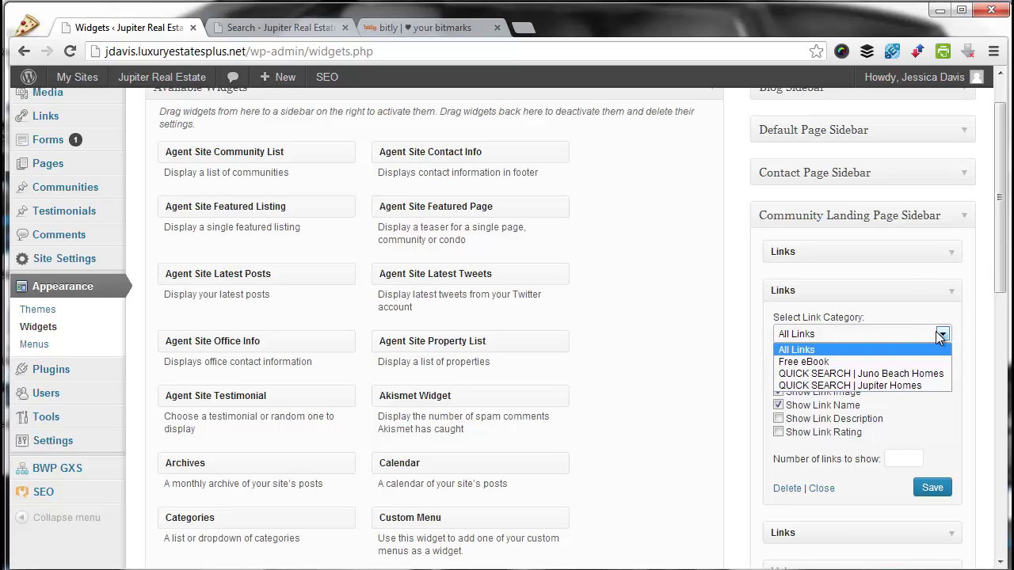
pyautogui.click(918, 384)
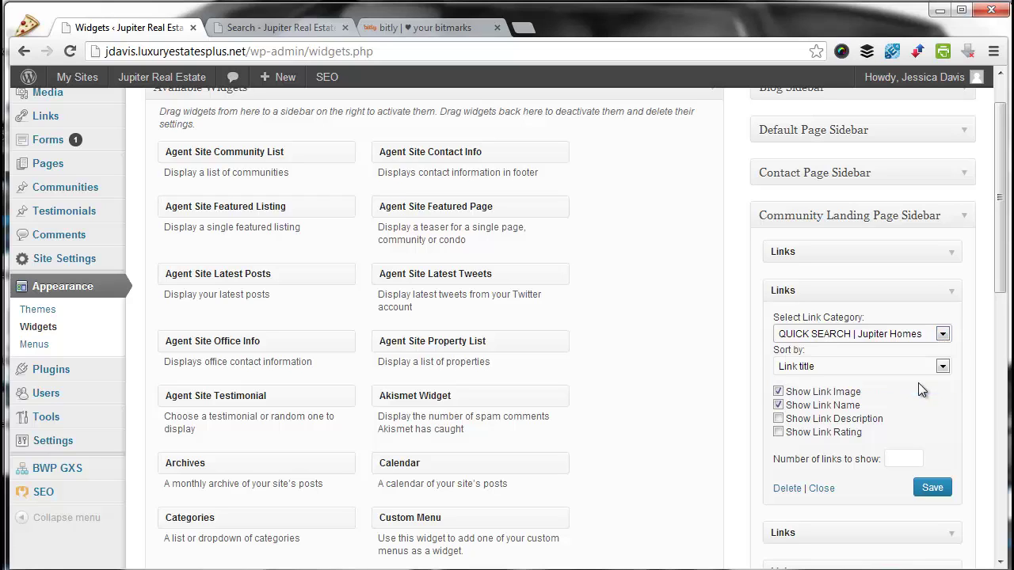
pyautogui.click(933, 490)
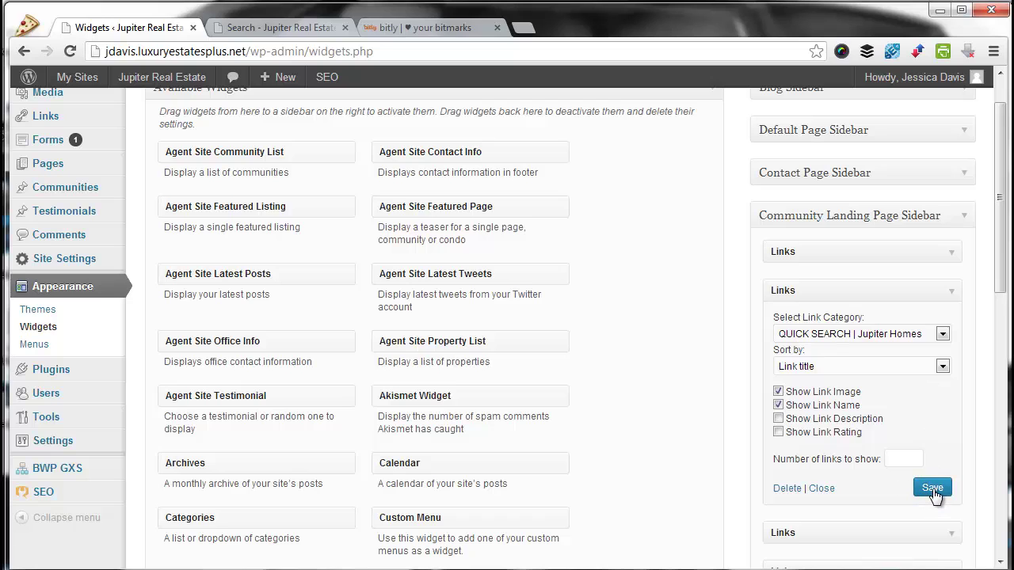
pyautogui.click(949, 290)
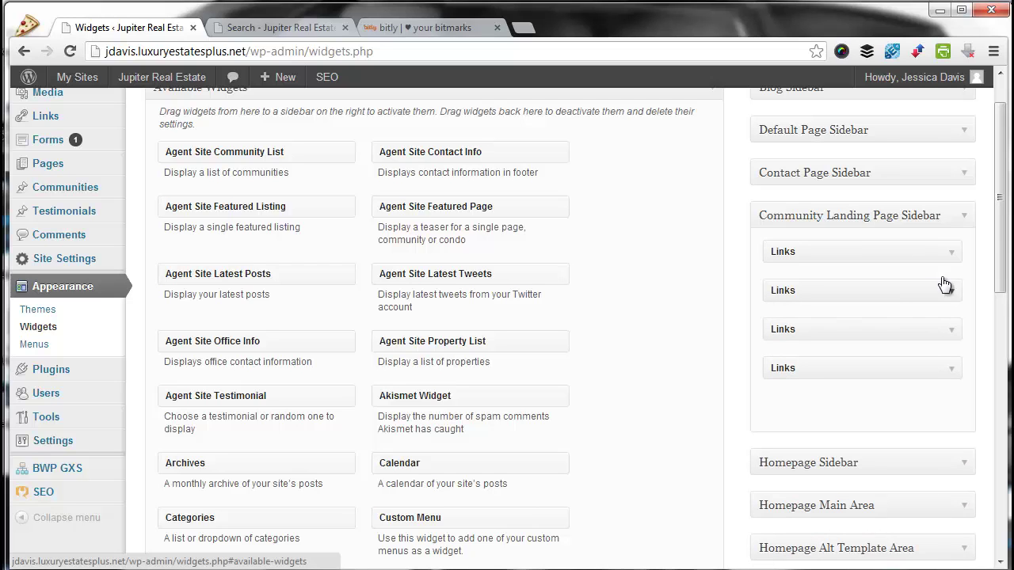
# On the live Communities page, follow the sidebar's Jupiter Homes: $300,000-$500,000 link to the 171 results.
pyautogui.click(292, 30)
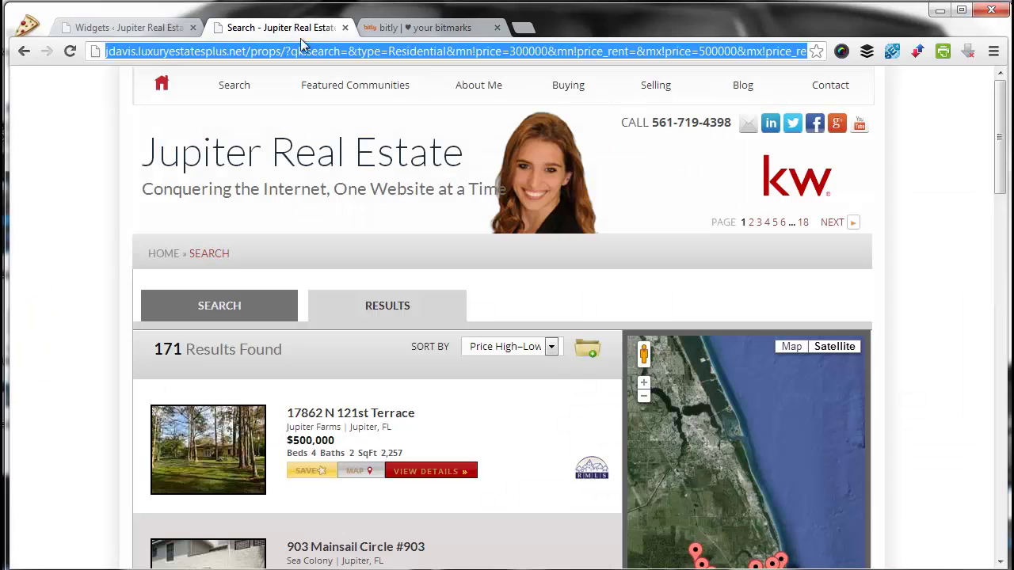
pyautogui.click(326, 85)
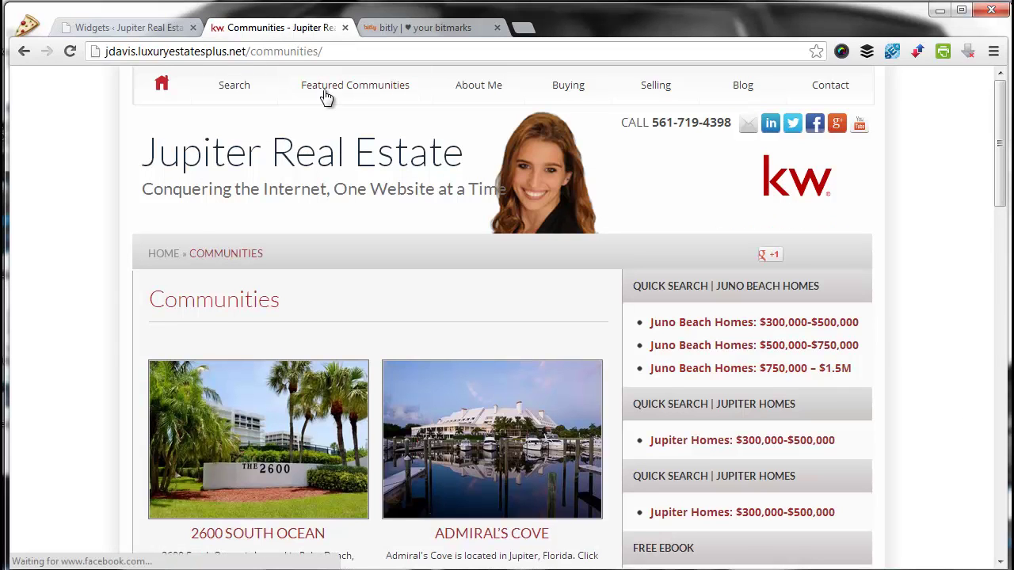
pyautogui.click(687, 450)
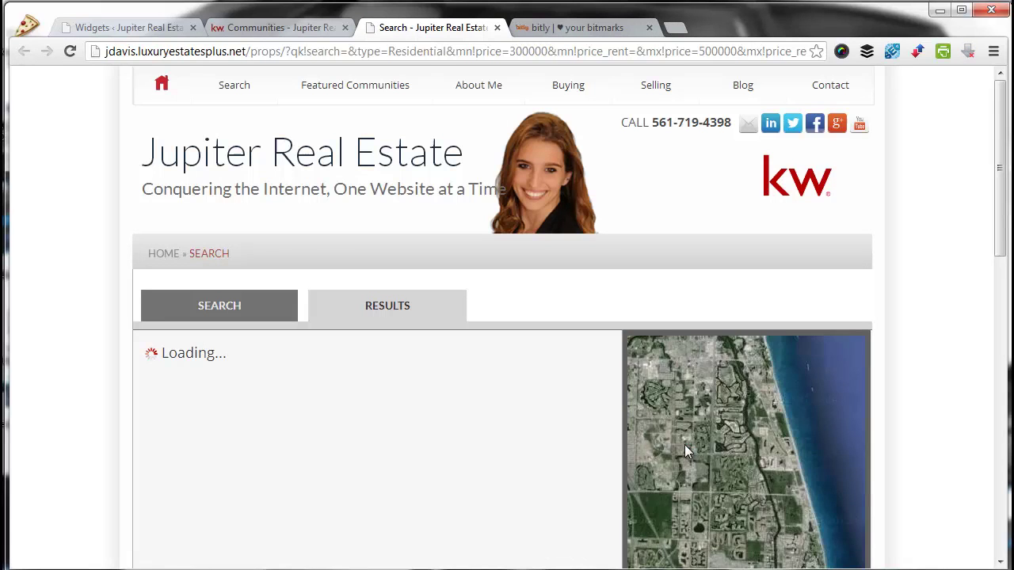
pyautogui.scroll(-2, 534, 351)
pyautogui.scroll(-2, 543, 355)
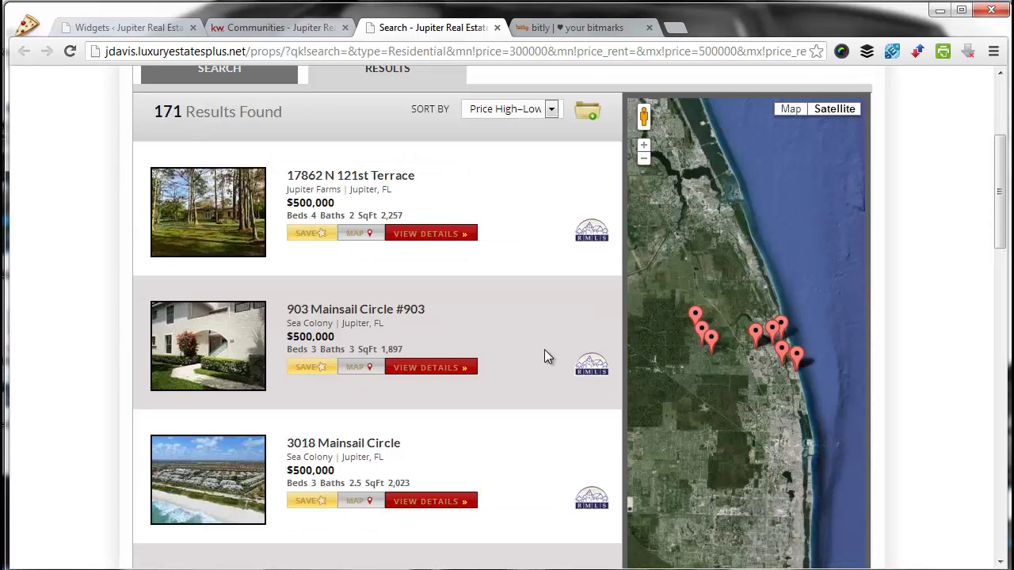
pyautogui.scroll(4, 545, 355)
pyautogui.scroll(-2, 544, 353)
pyautogui.scroll(2, 547, 352)
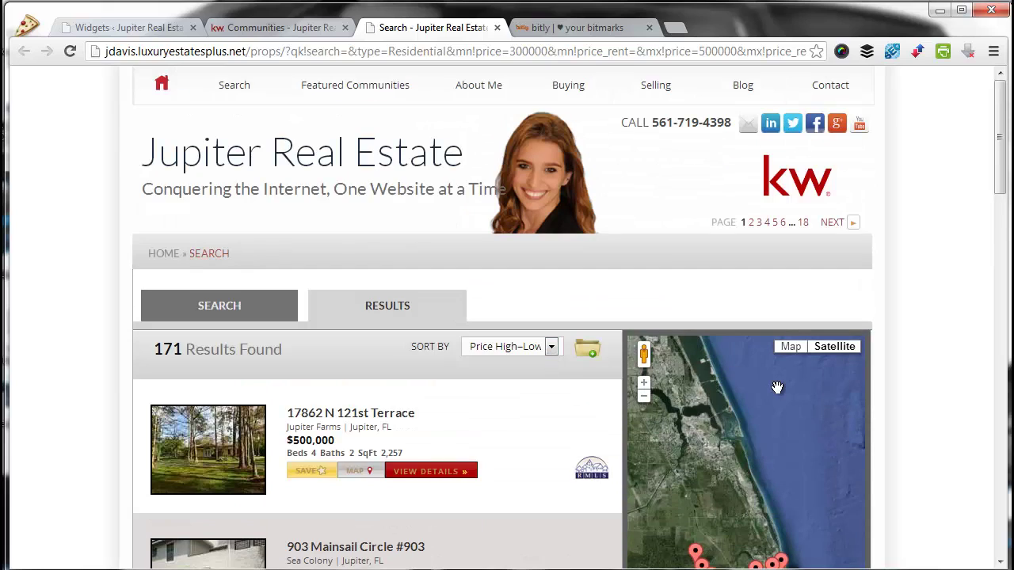